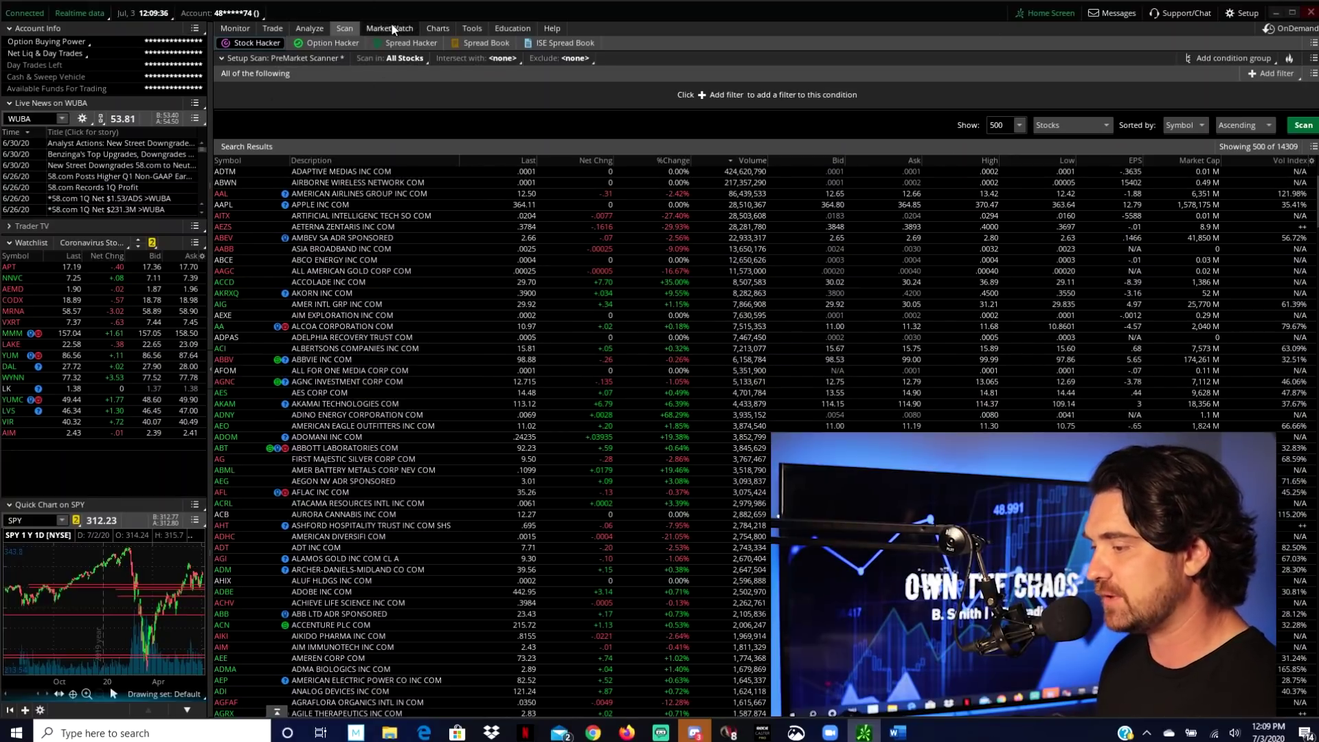
Step: Leave Charts and return to the unfiltered Stock Hacker scan listing 500 of 14,309 stocks
click(438, 28)
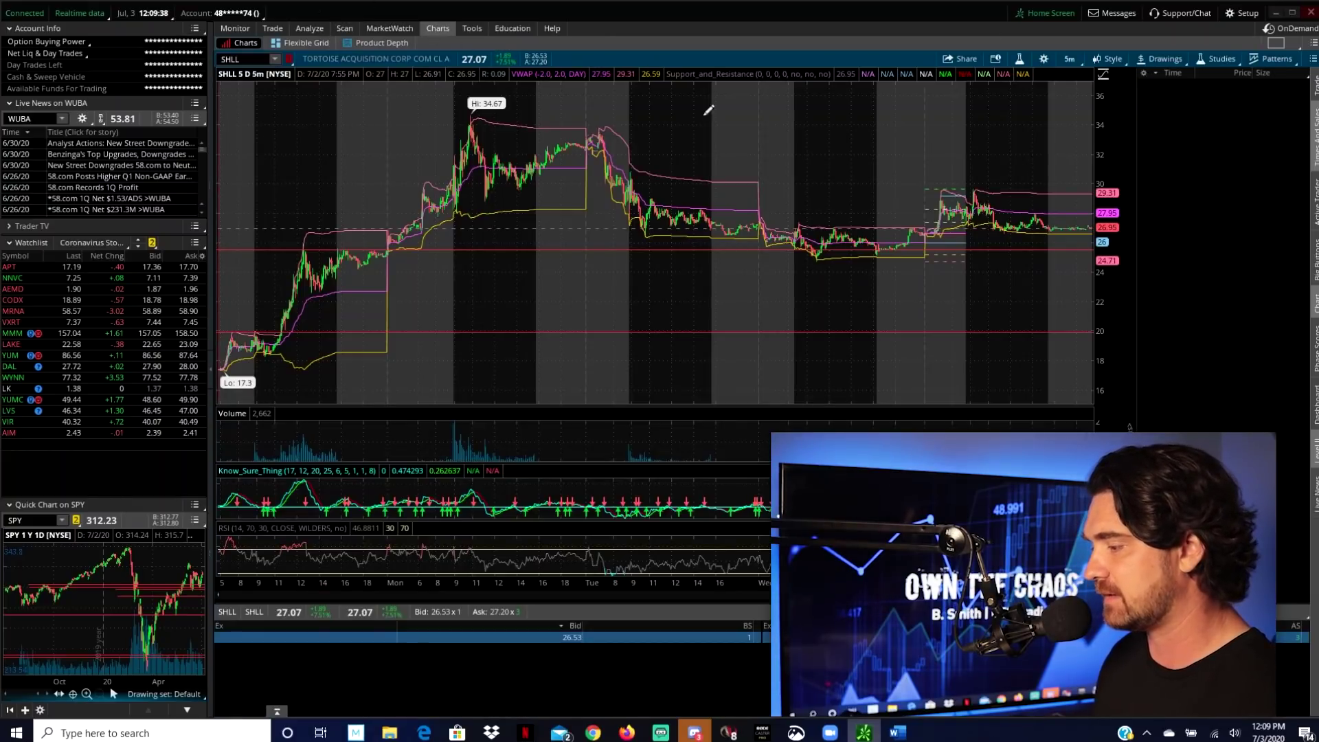
click(347, 28)
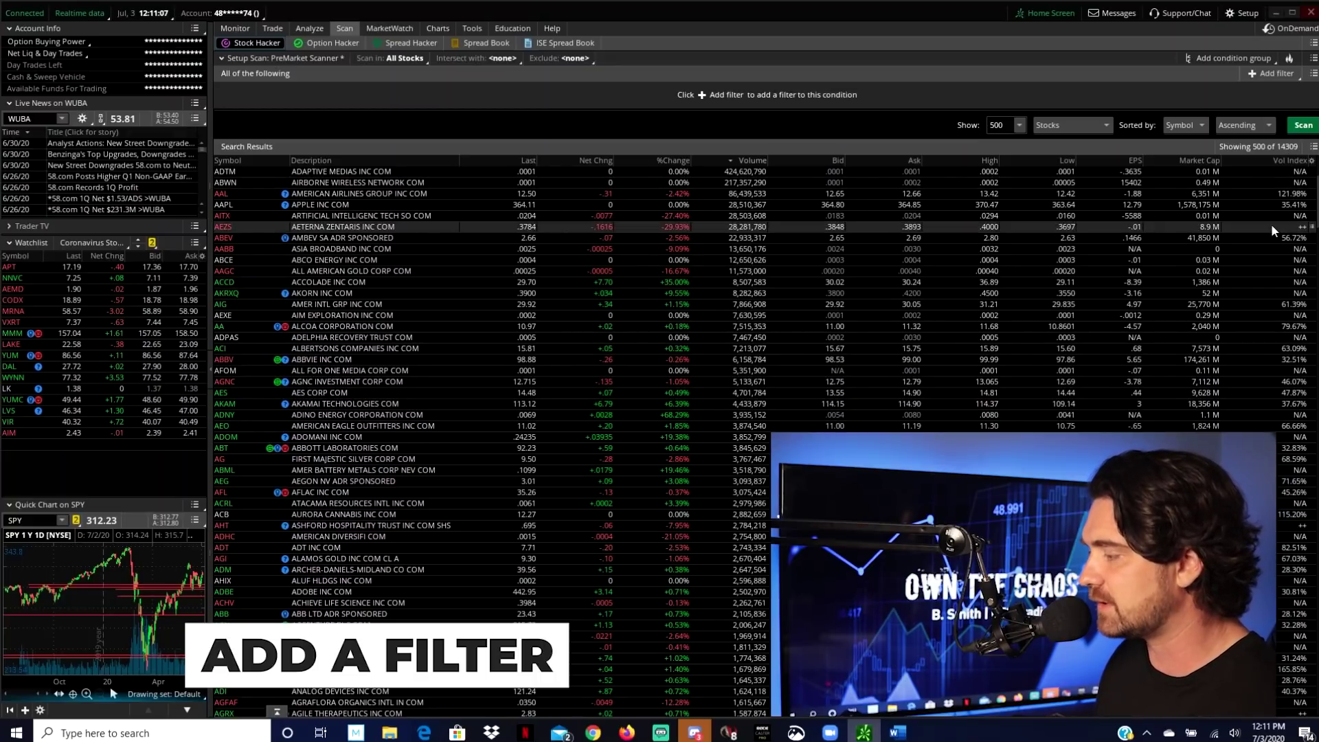
Step: Add a stock filter on Last price with a .01 minimum and .05 maximum
click(1261, 74)
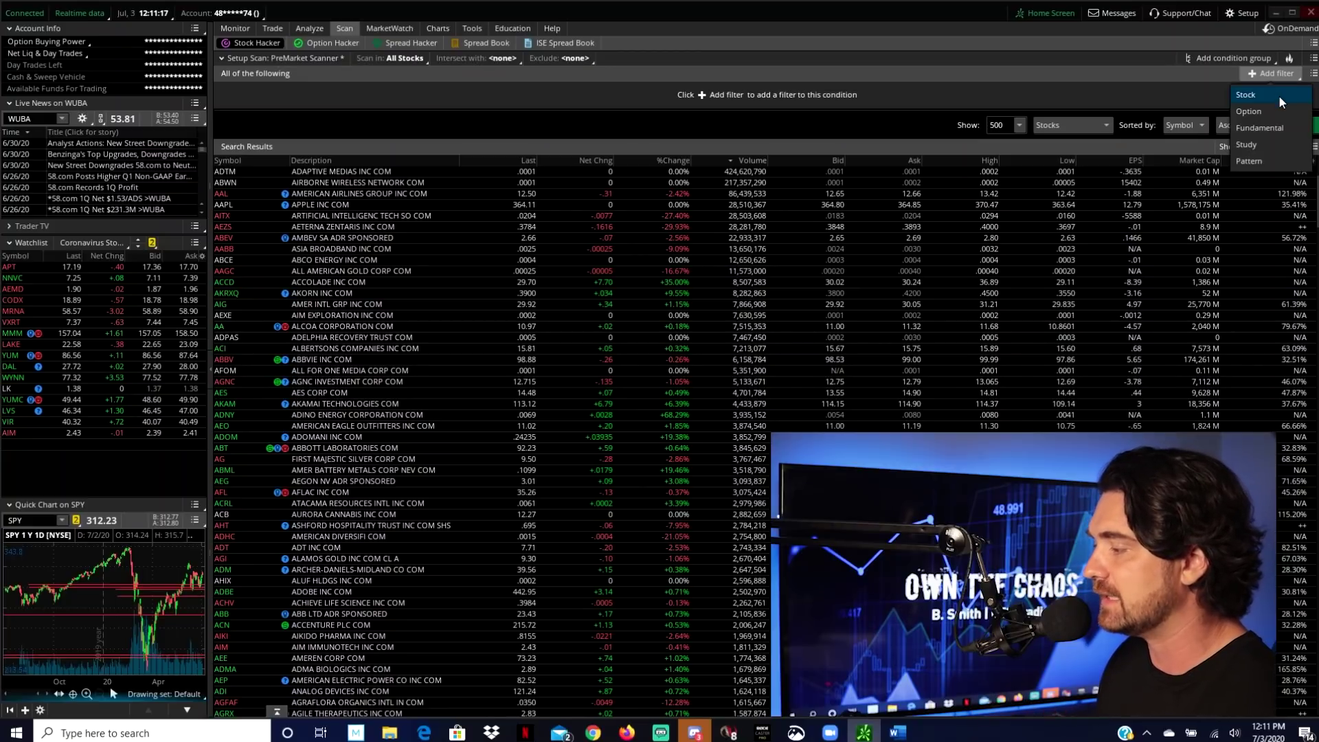
click(1246, 95)
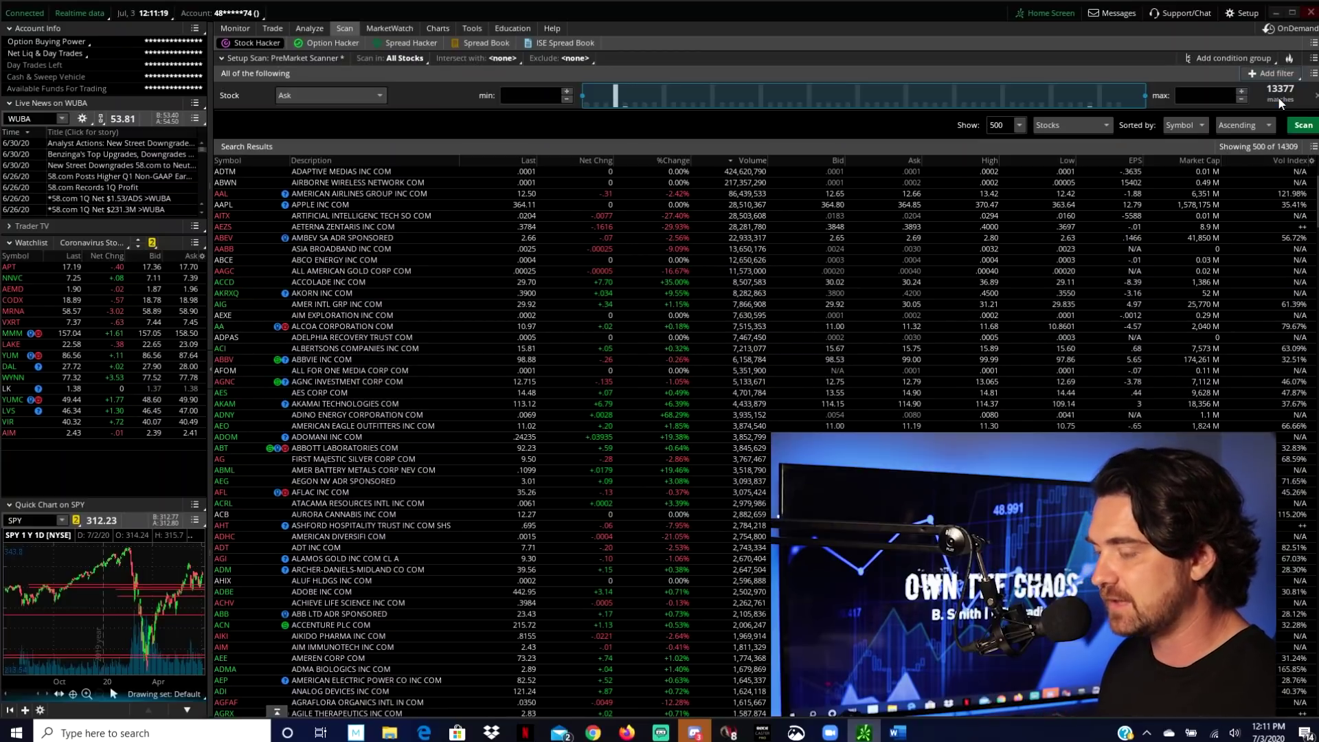
click(380, 100)
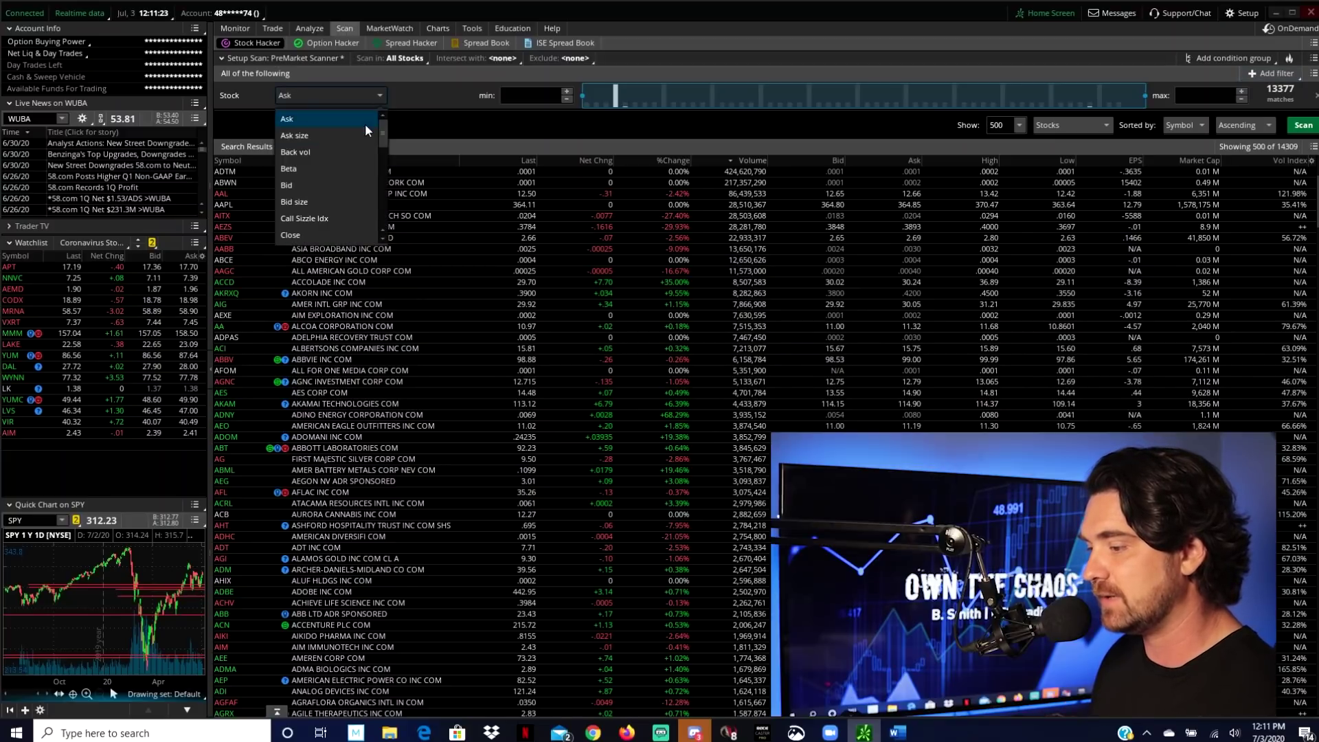
scroll(348, 180, down, 3)
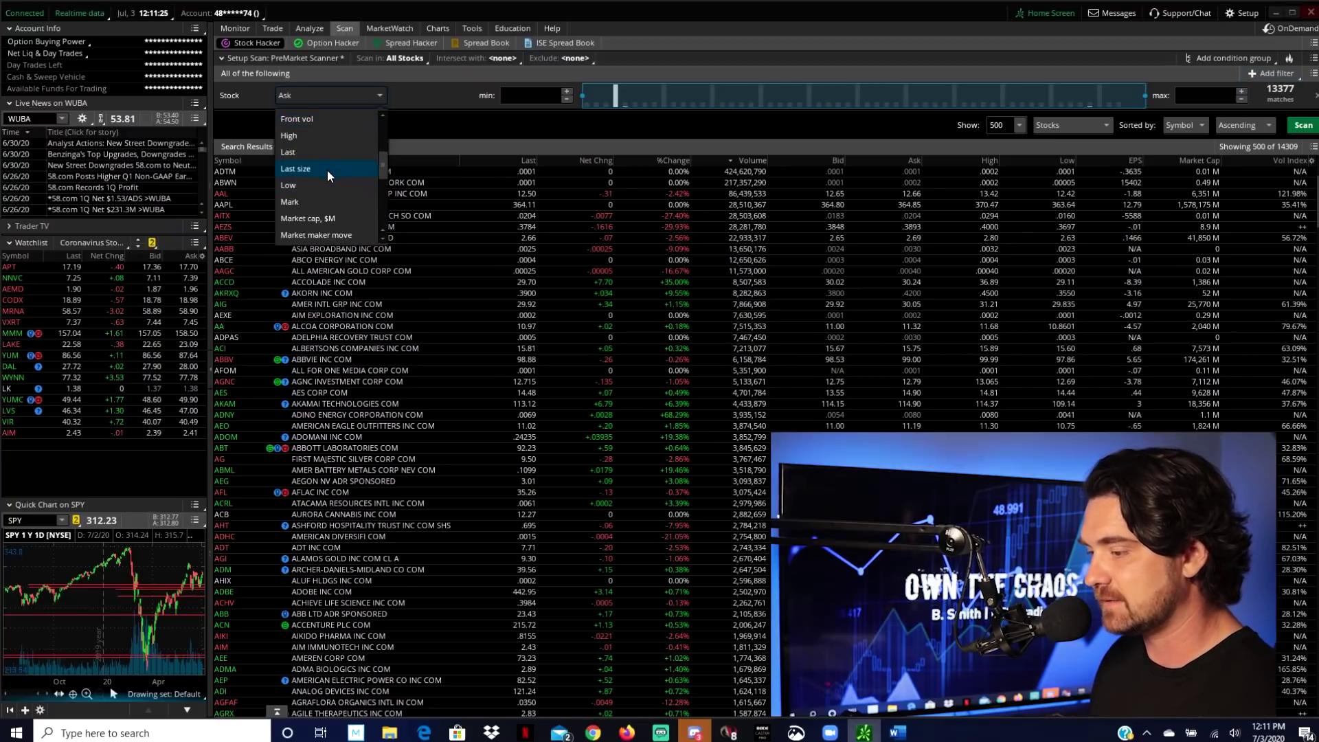
click(328, 153)
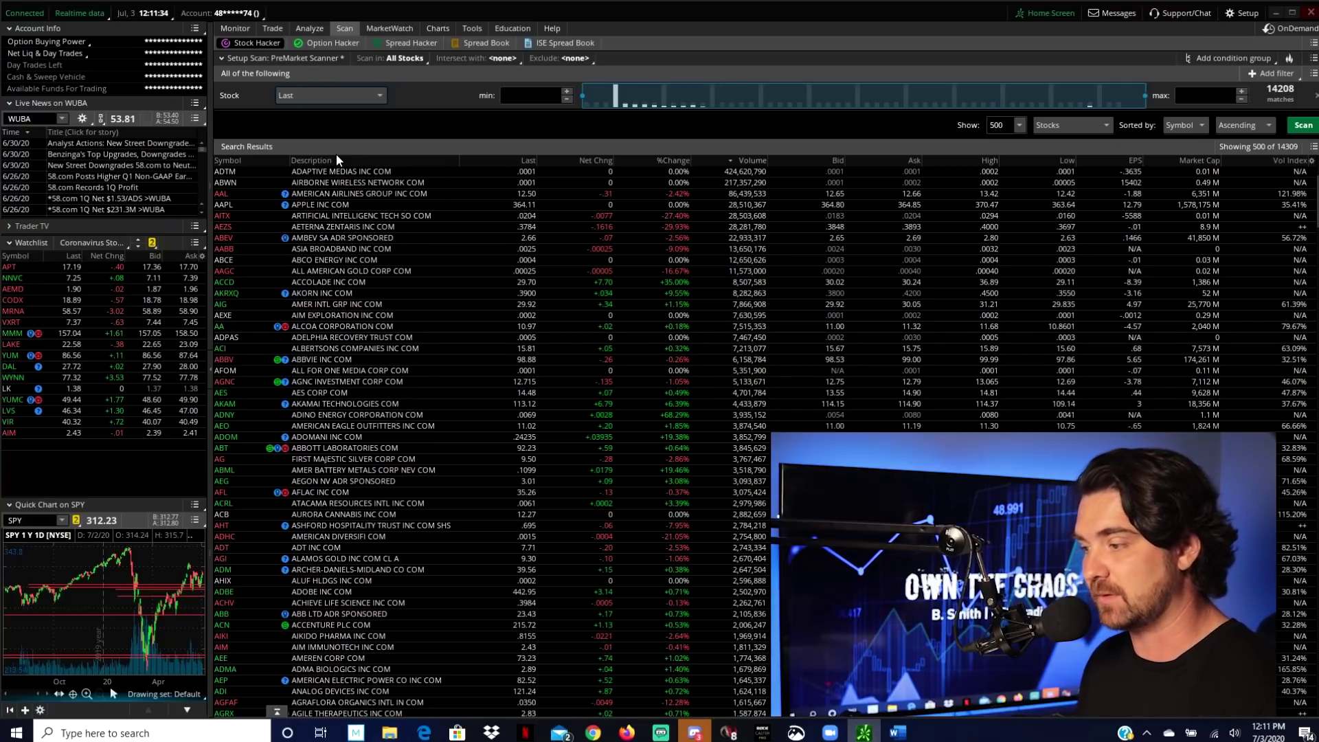
click(541, 97)
text(0)
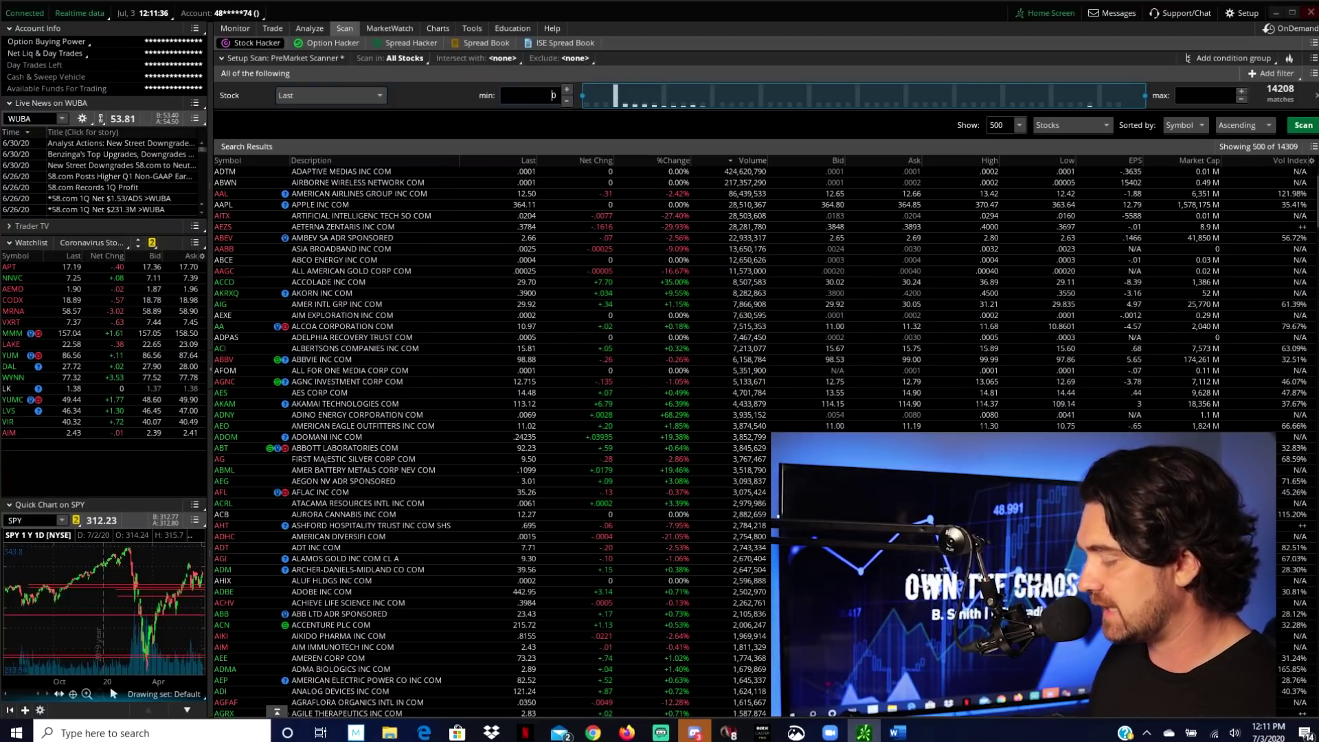
text(10)
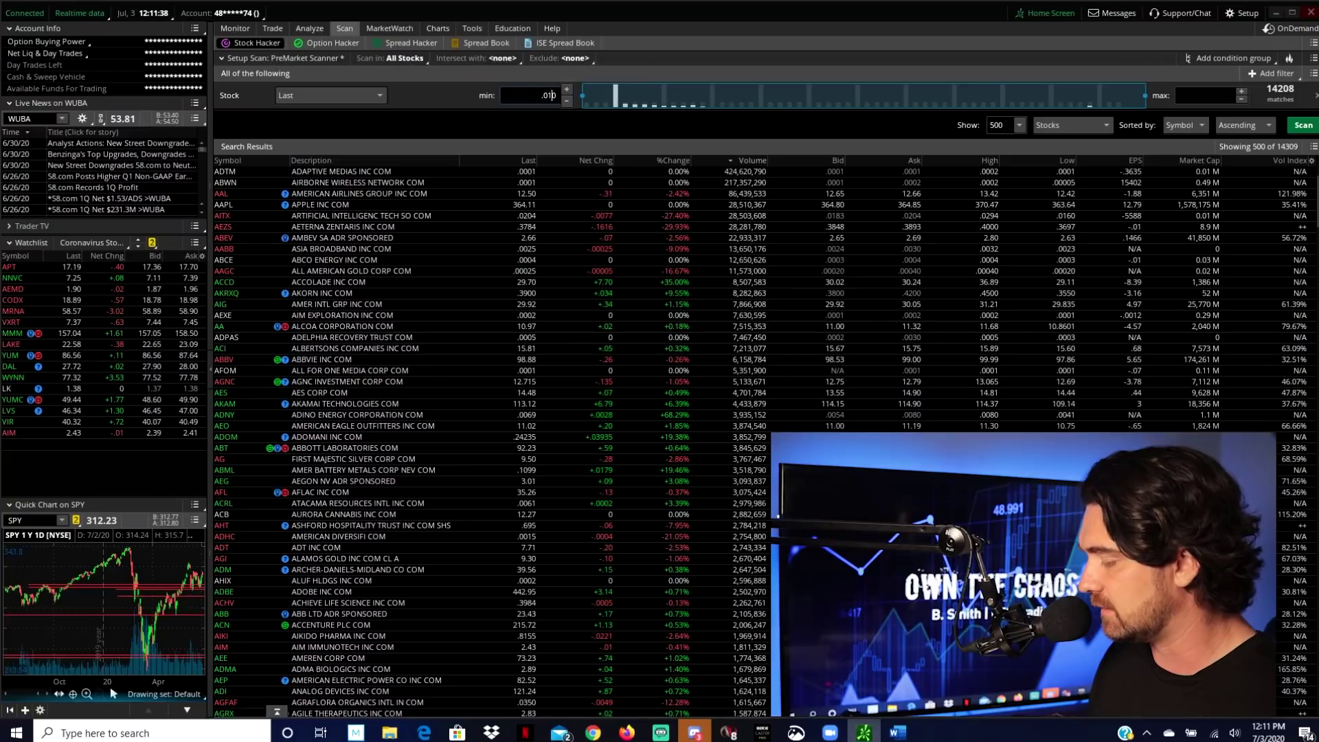
key(Tab)
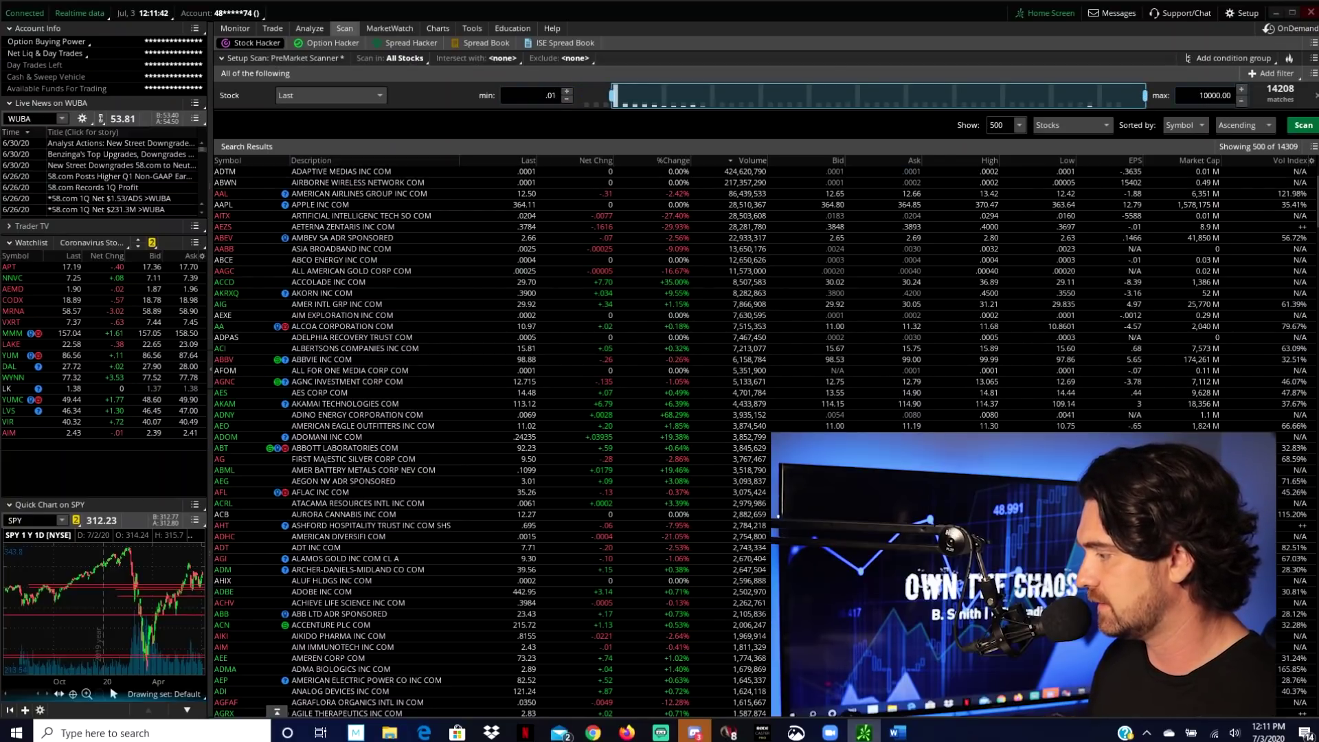
double_click(1231, 95)
text(.0)
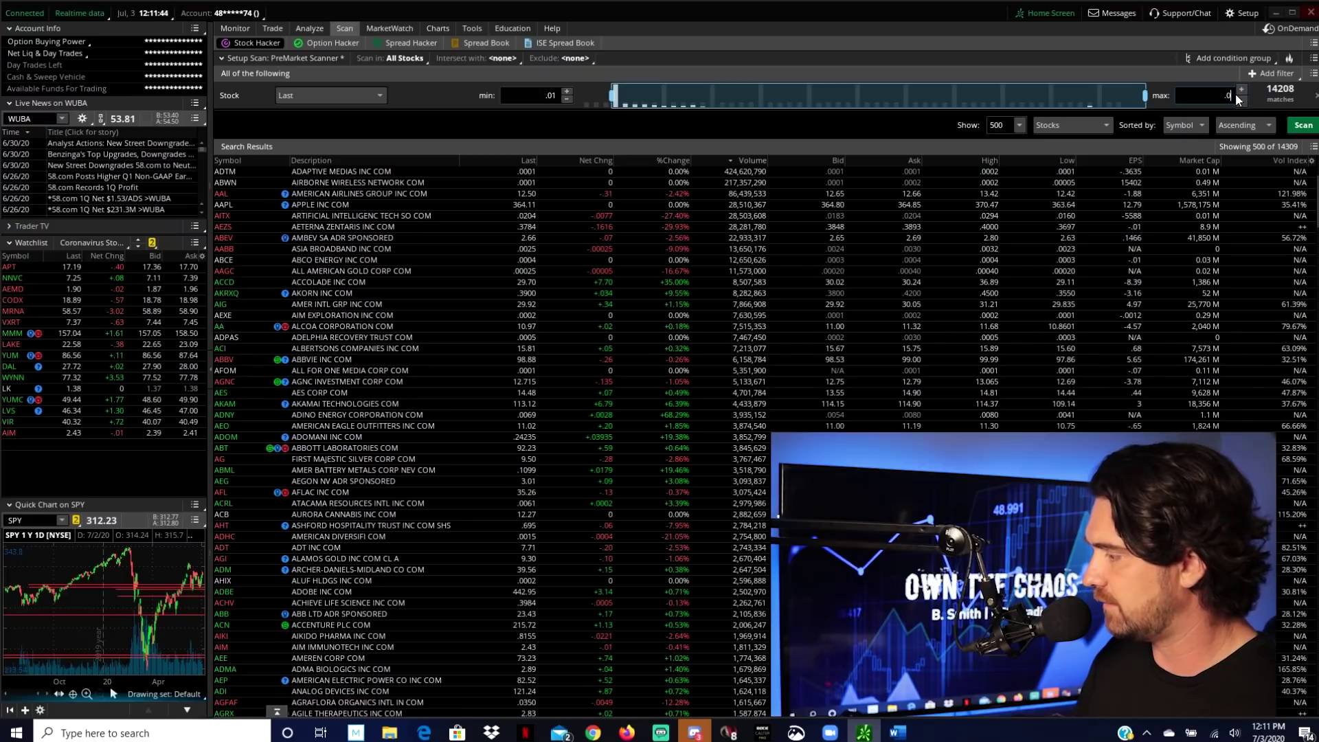
text(5)
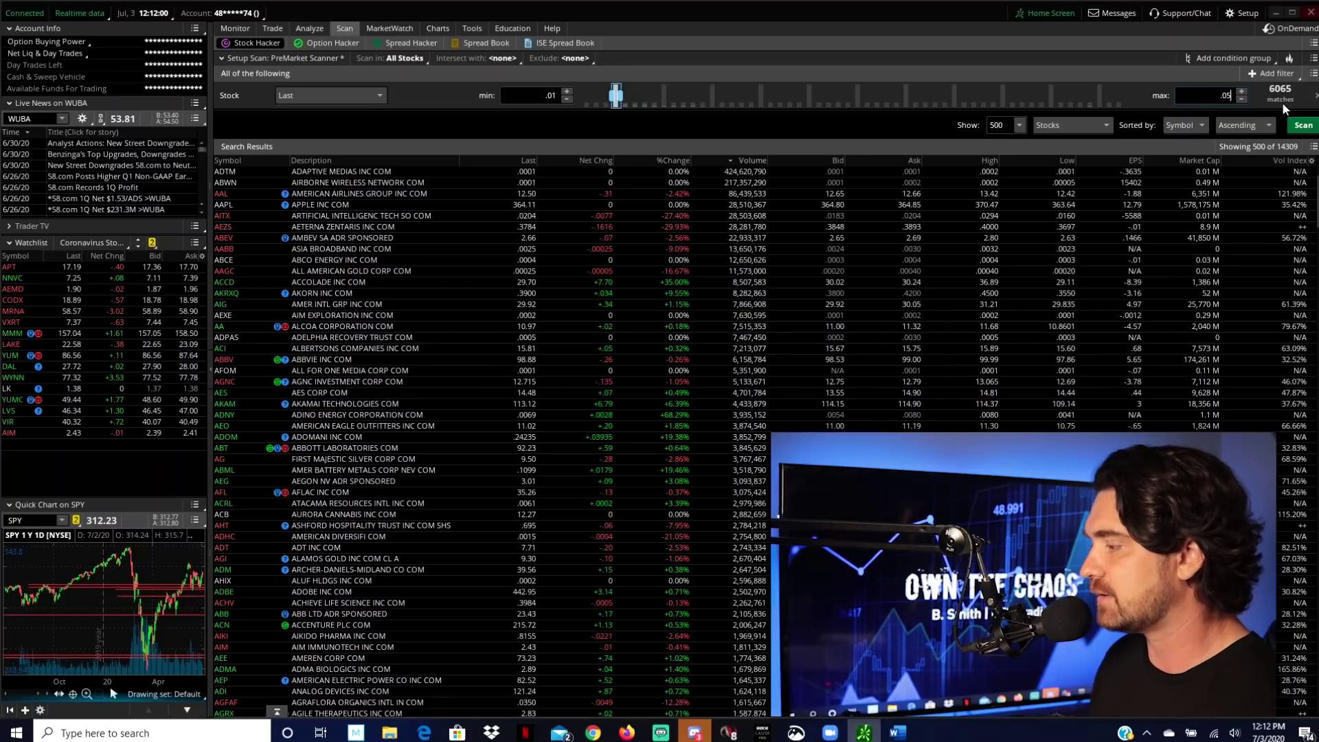
Step: Add a second stock filter set to Volume and begin editing its minimum
click(1267, 73)
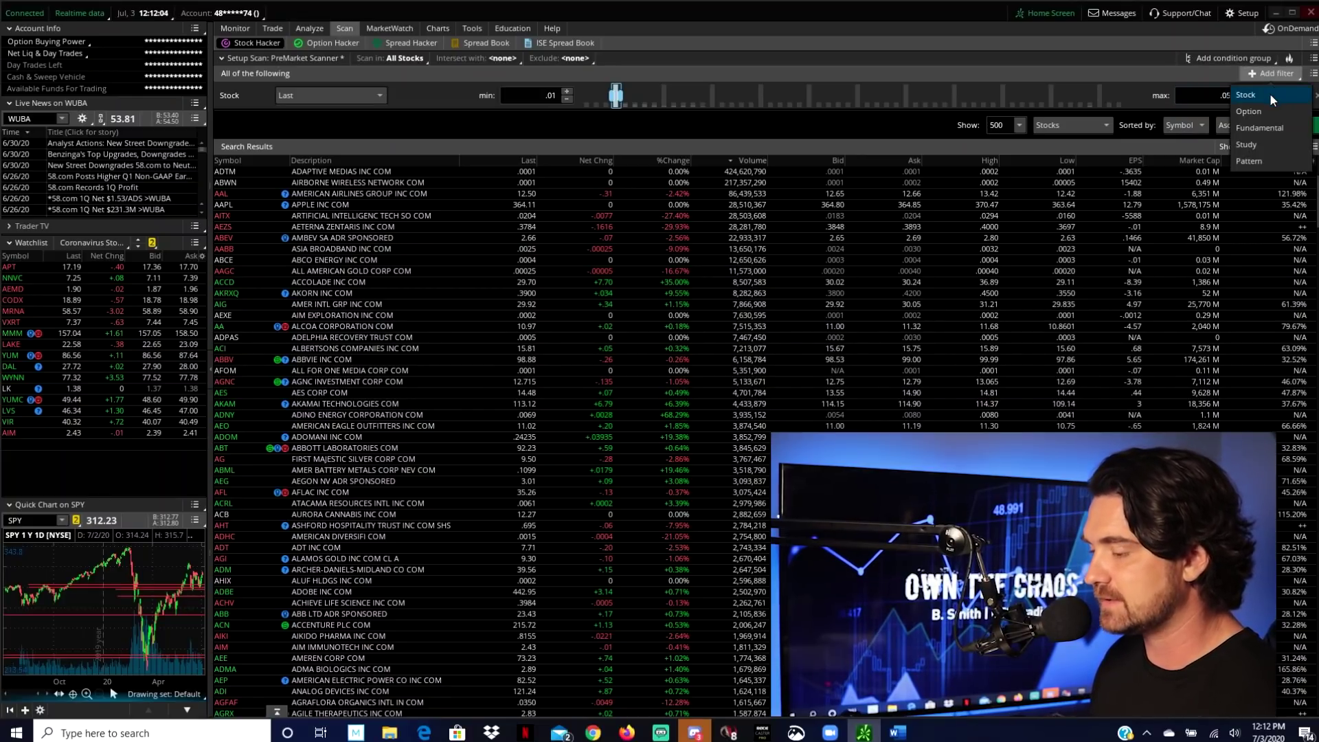
click(1270, 96)
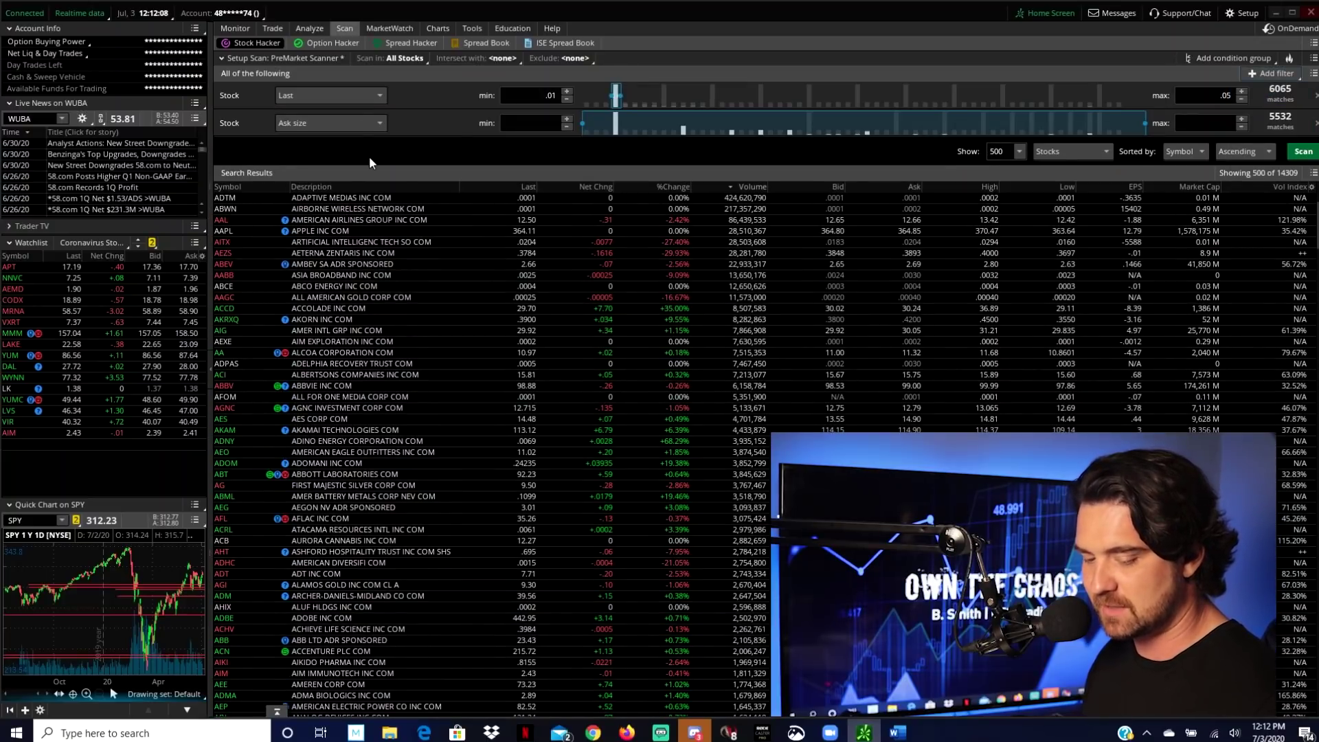
click(379, 123)
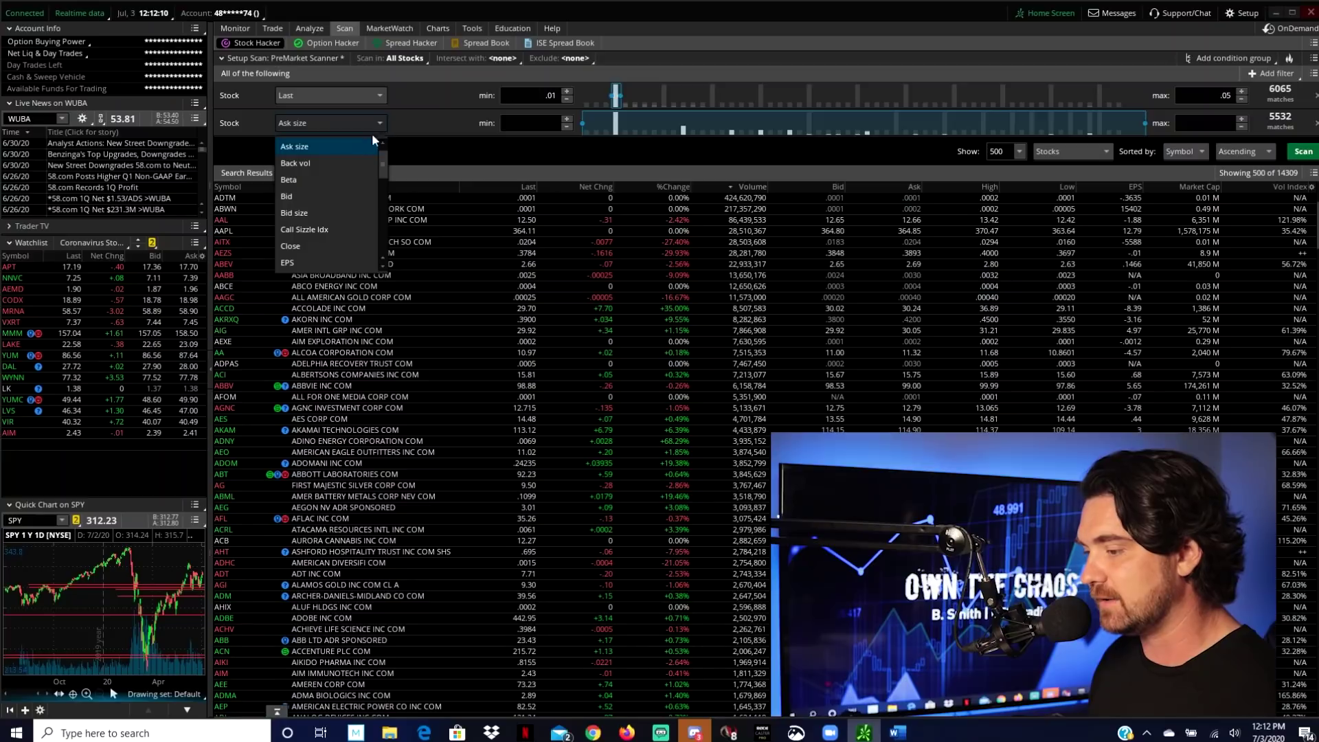
scroll(347, 215, down, 5)
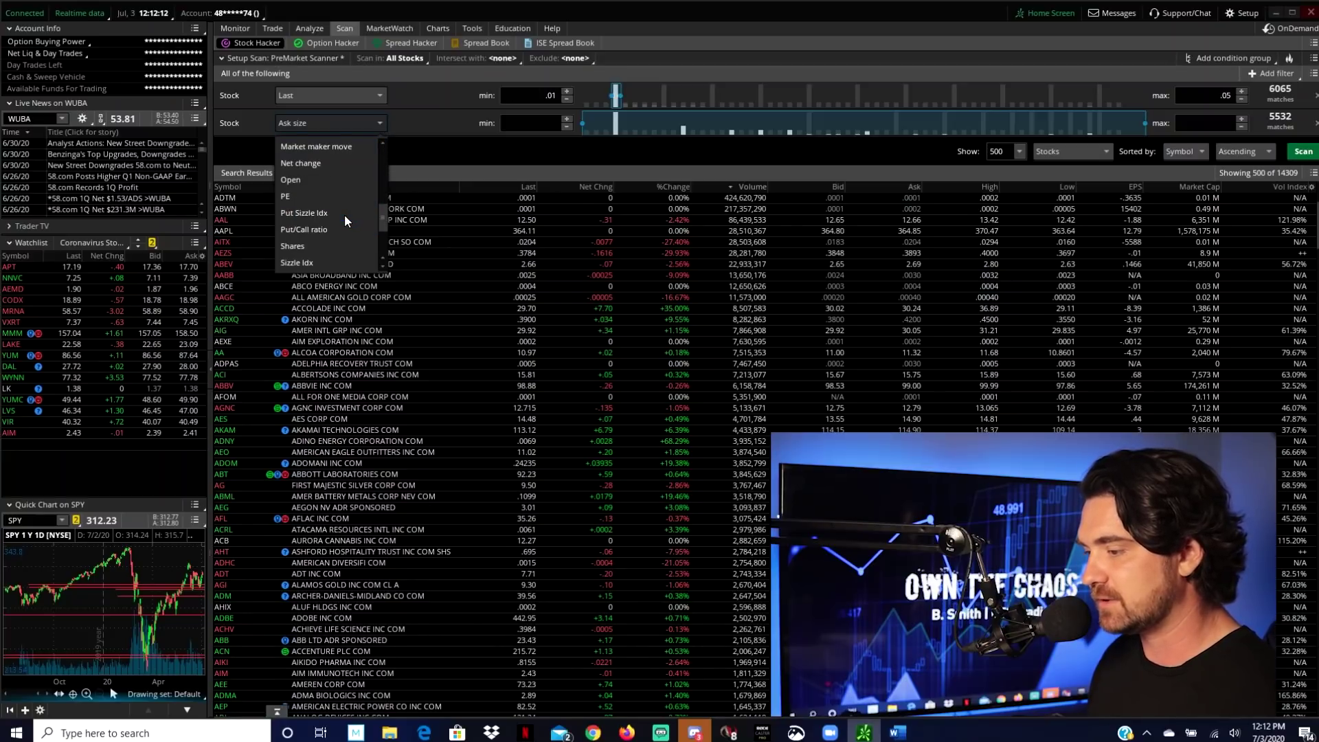
scroll(344, 214, down, 2)
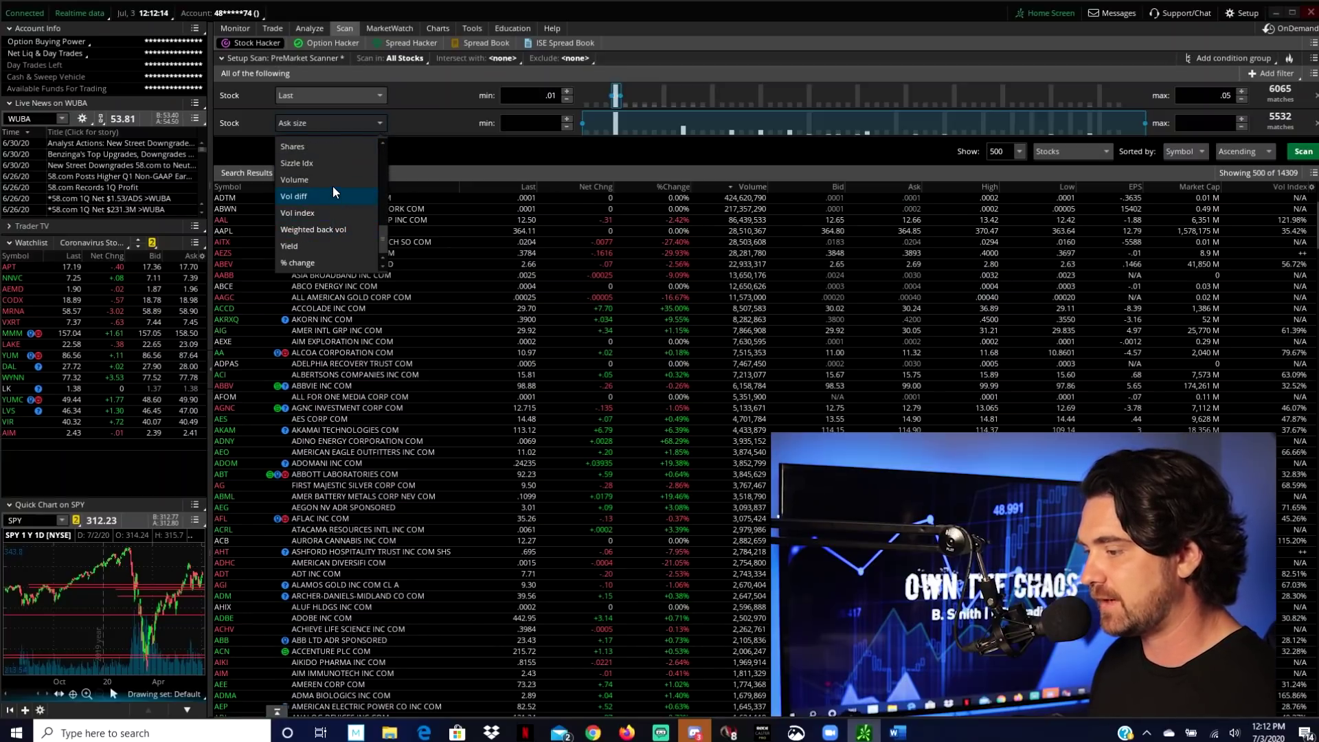
click(332, 181)
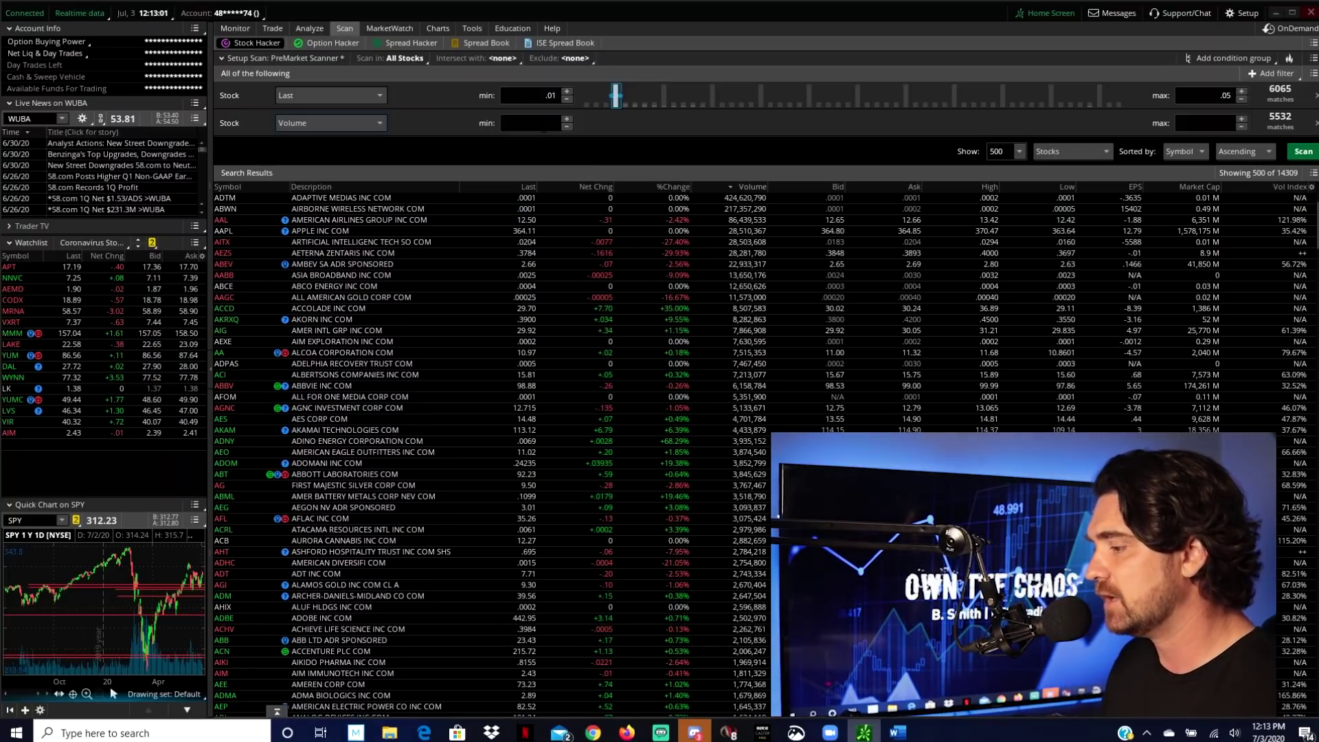
click(535, 125)
Step: Enter 5000000 as the Volume filter's minimum
text(0)
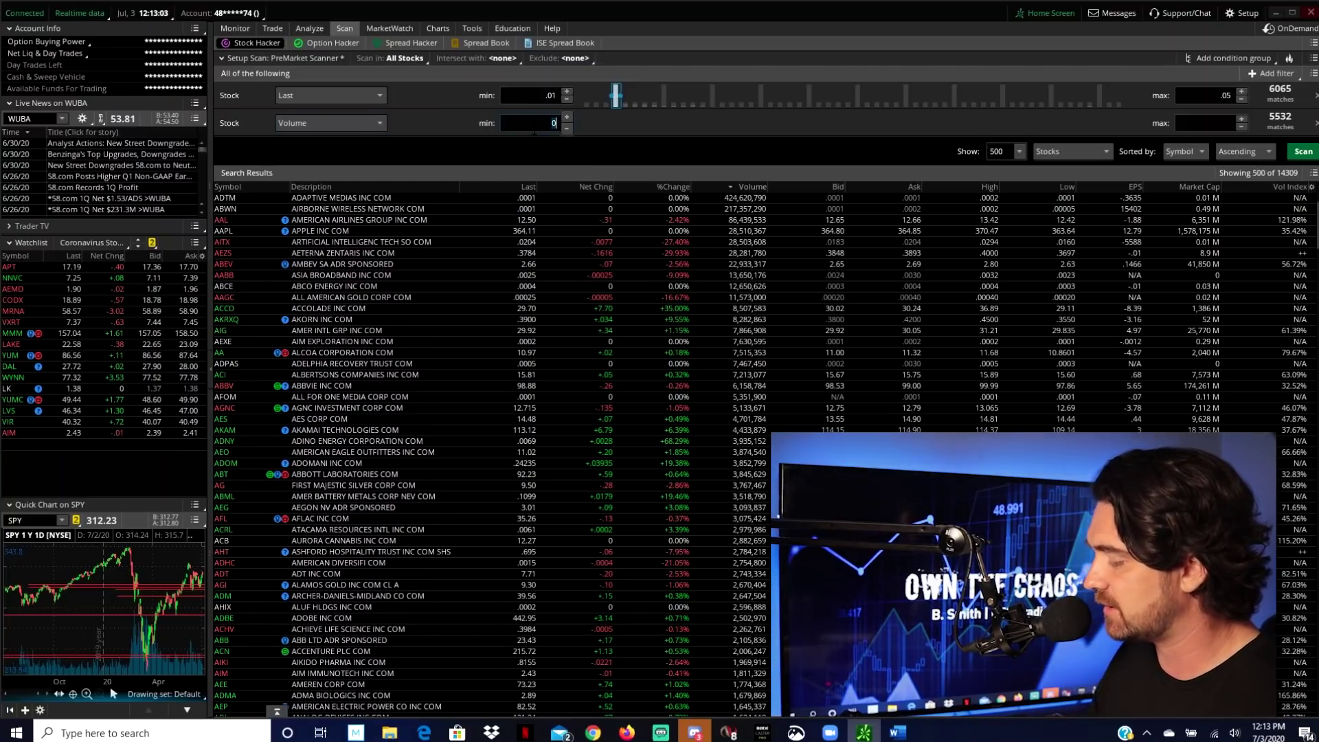
key(BackSpace)
text(5)
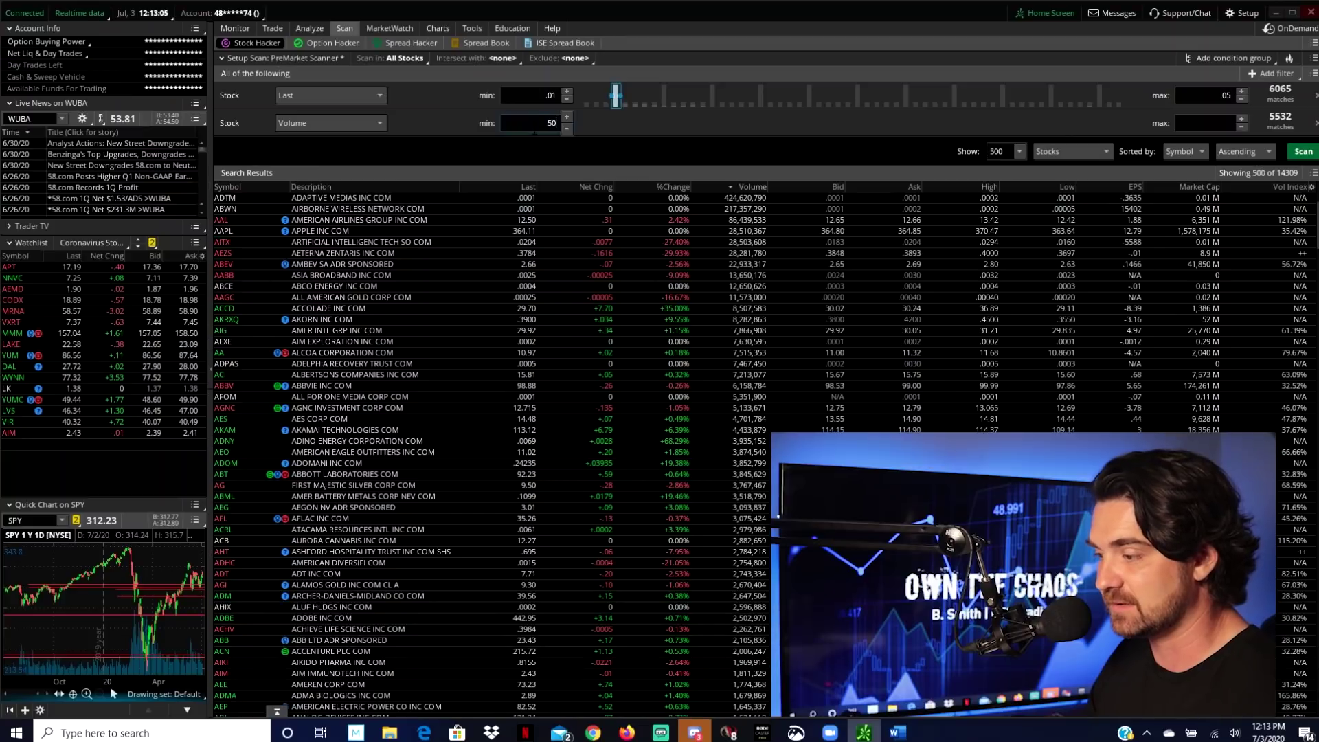
text(000000)
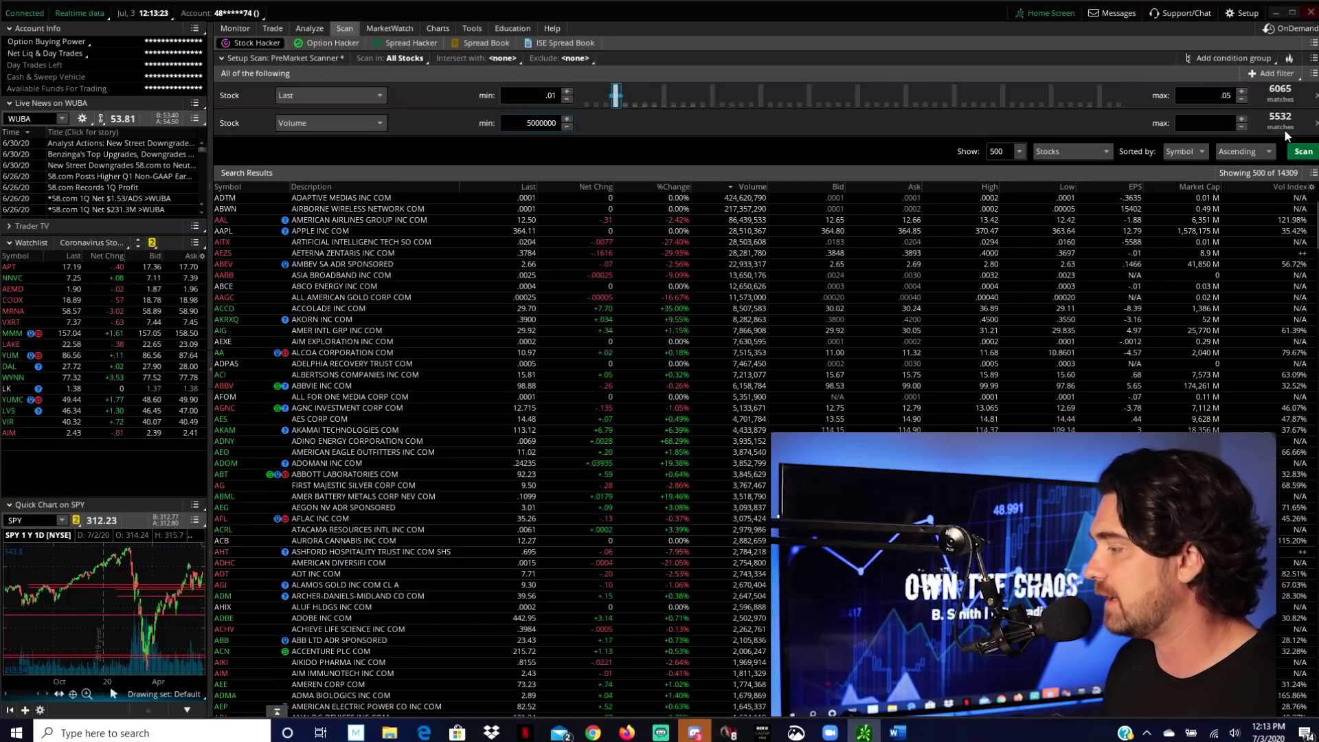
click(1261, 76)
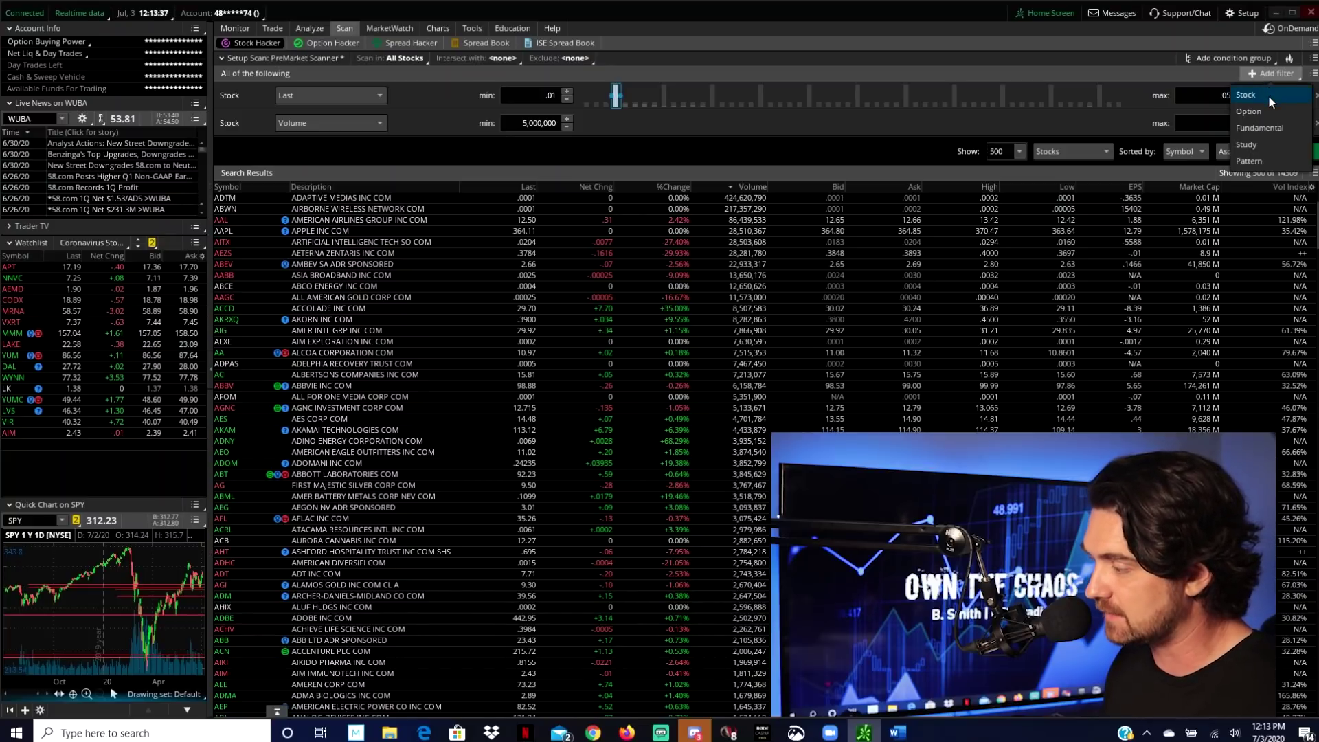
Step: Add a Price Performance > Price_Change study filter based on VOLUME
click(1259, 146)
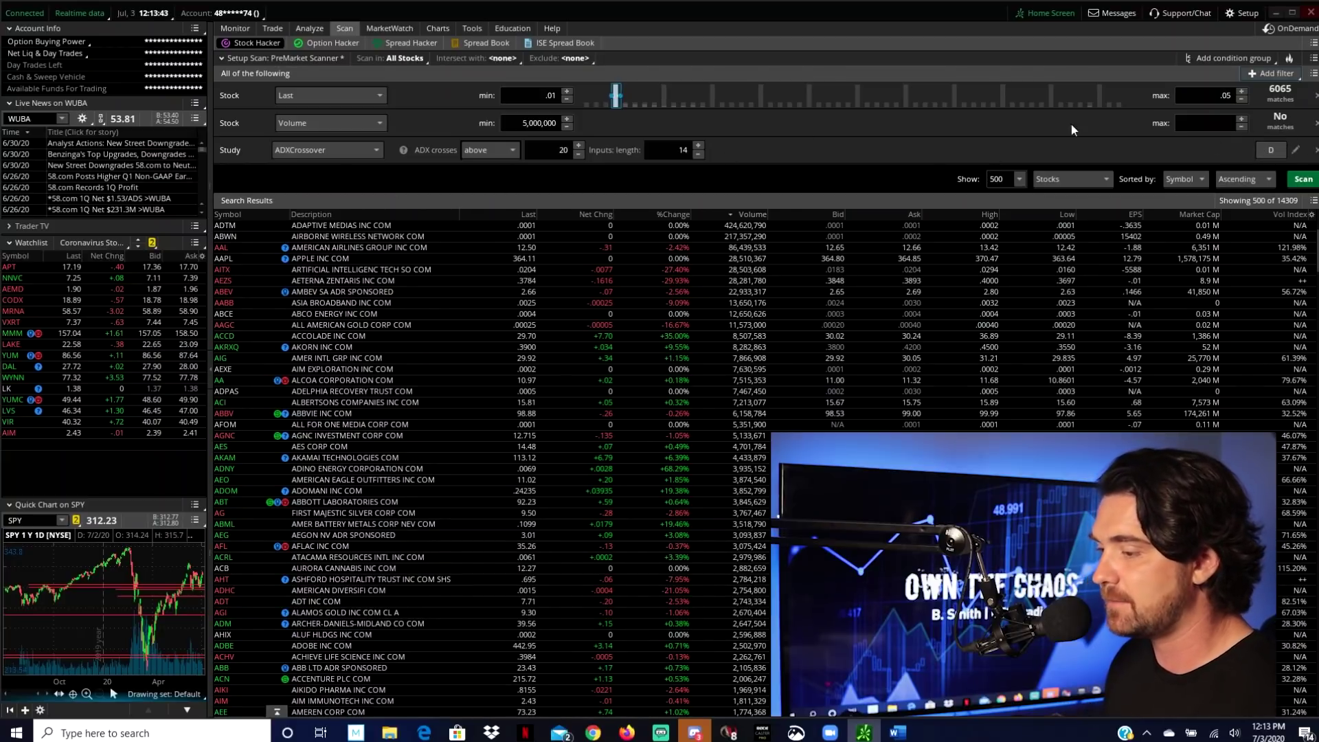
click(369, 151)
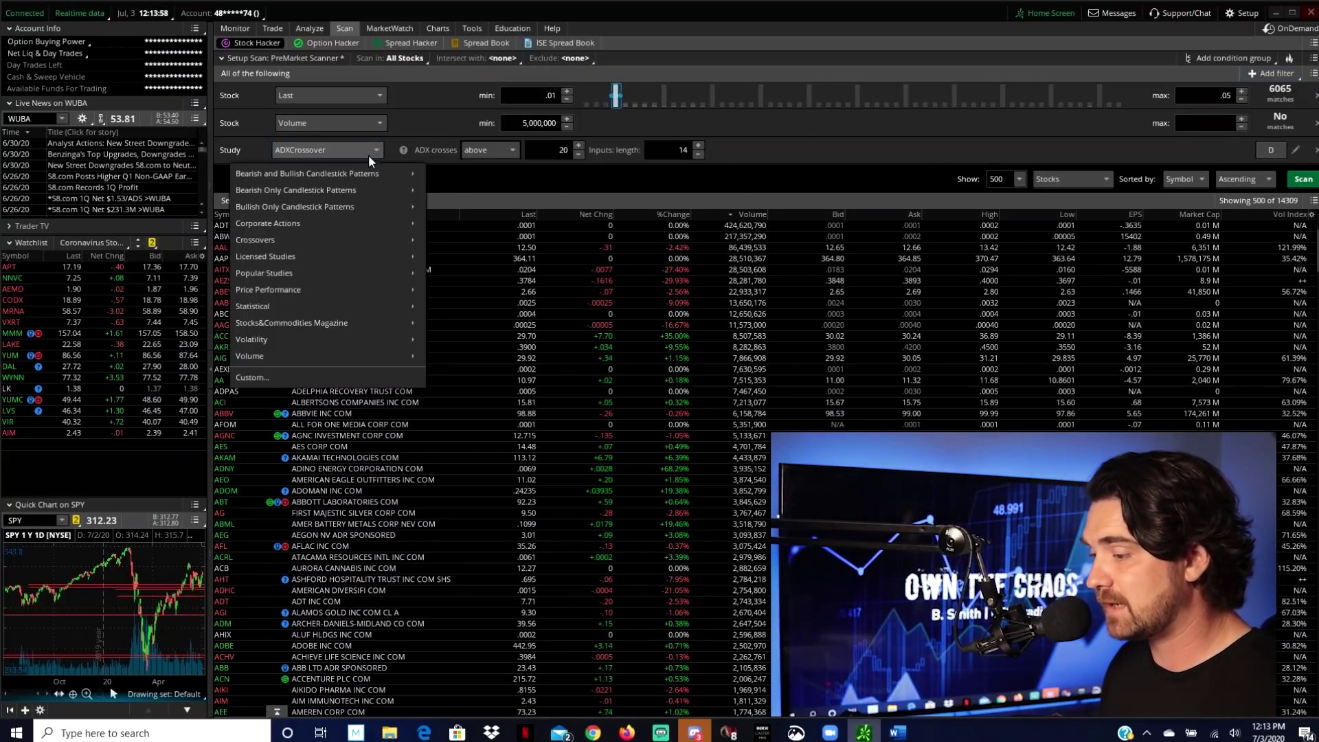
mouse_move(344, 291)
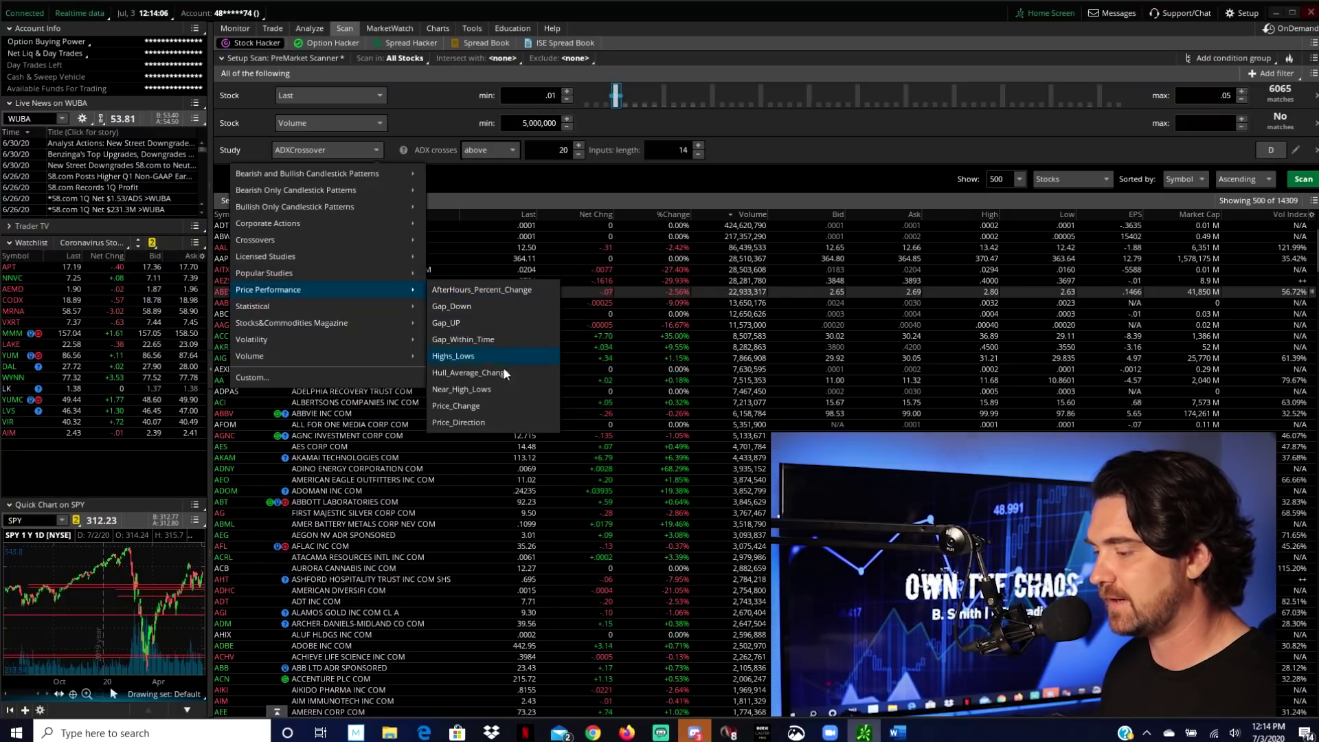
click(506, 404)
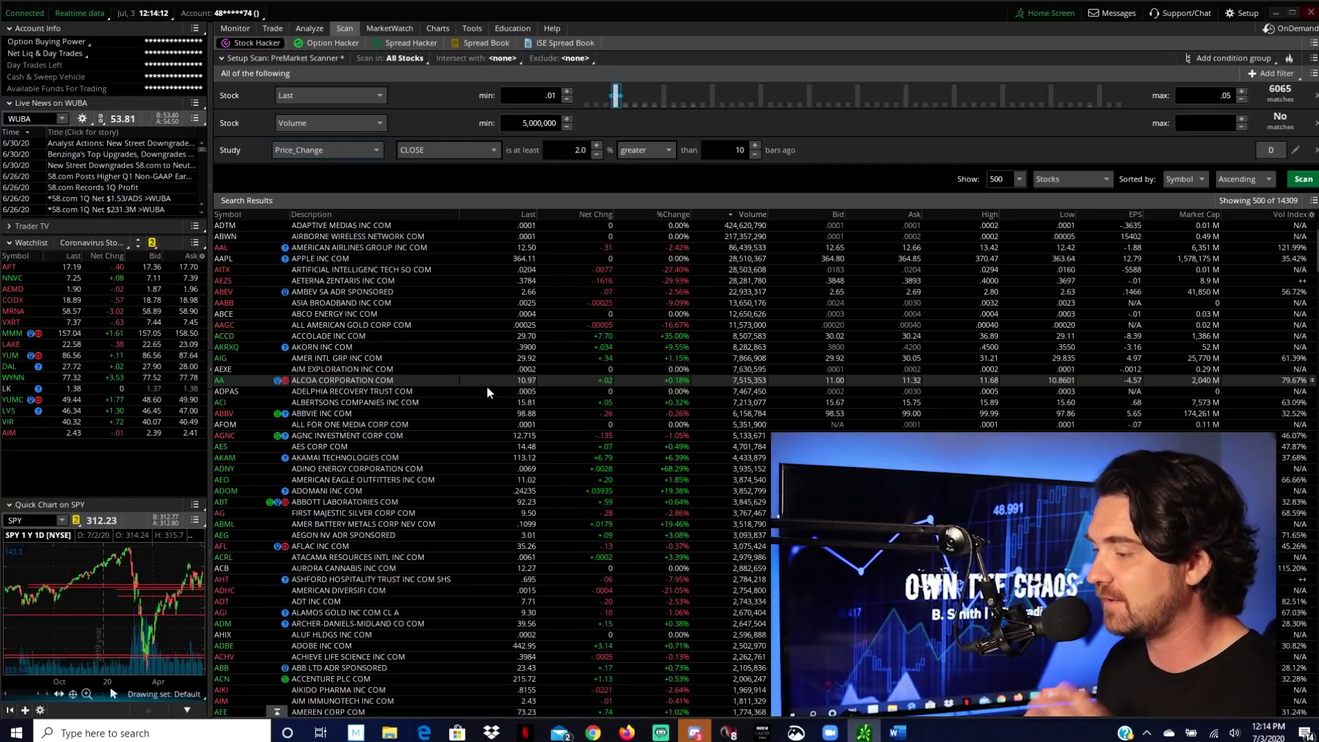
click(494, 153)
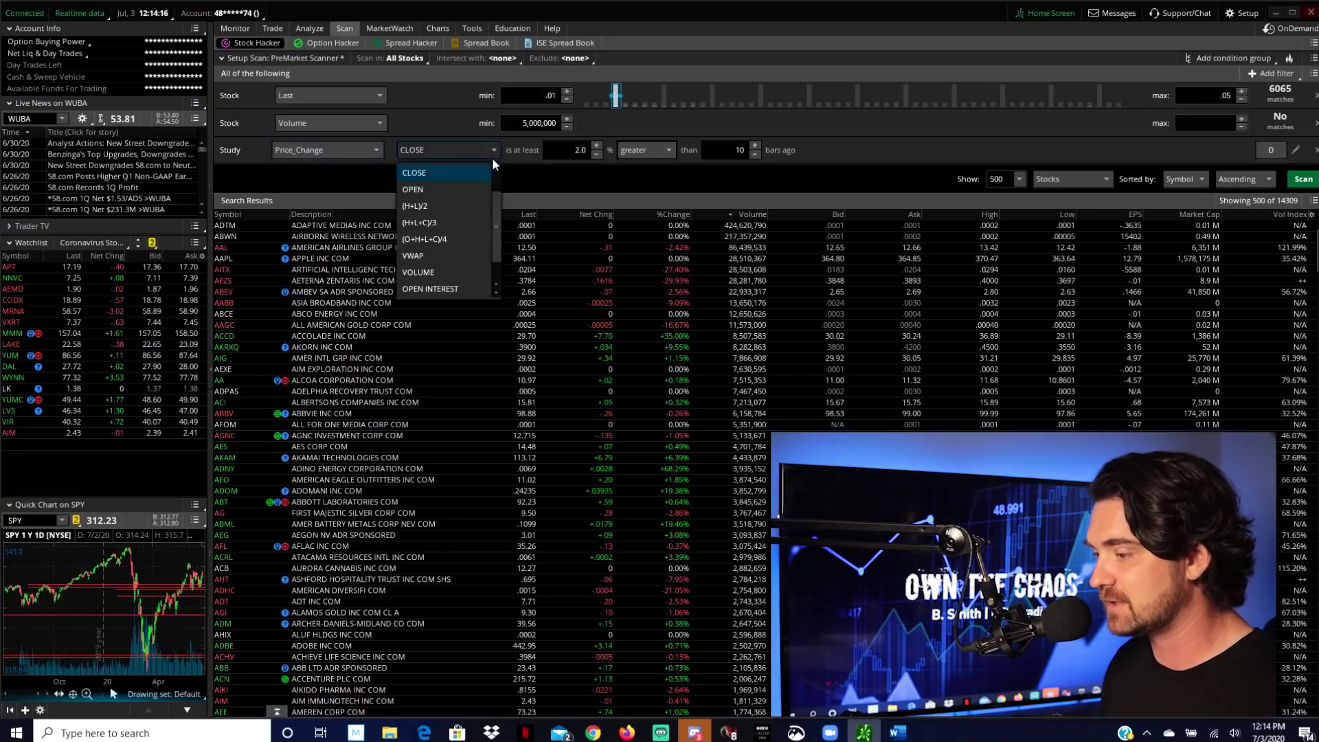
scroll(481, 204, down, 1)
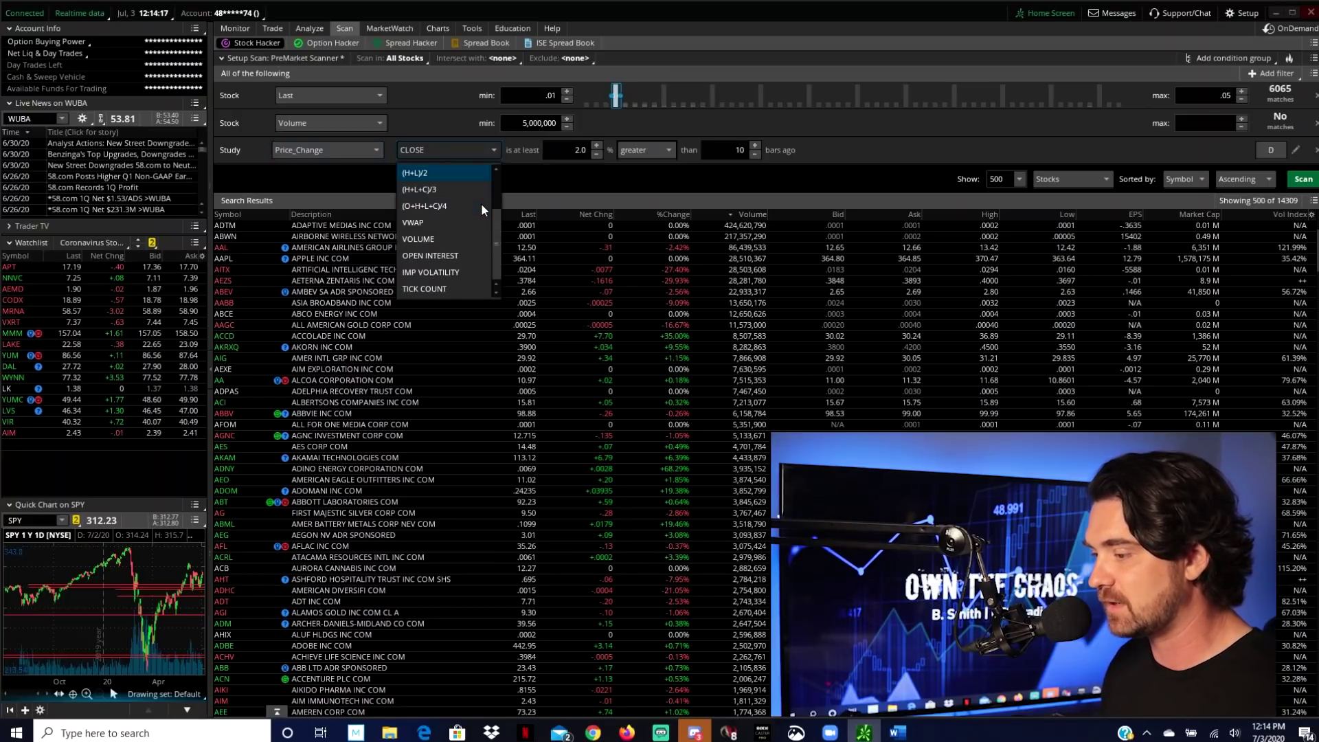
click(460, 238)
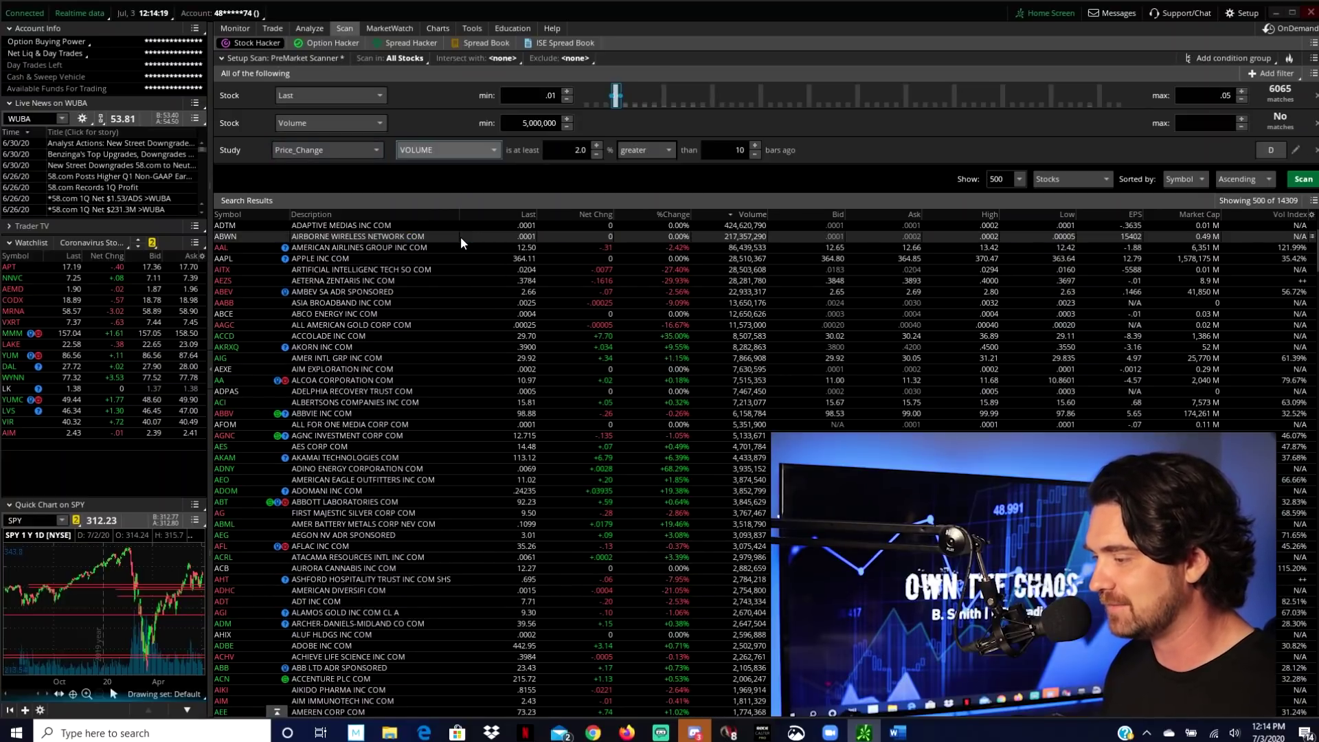
Step: Set the Price_Change threshold to at least 5.0% compared with 15 bars ago
click(575, 149)
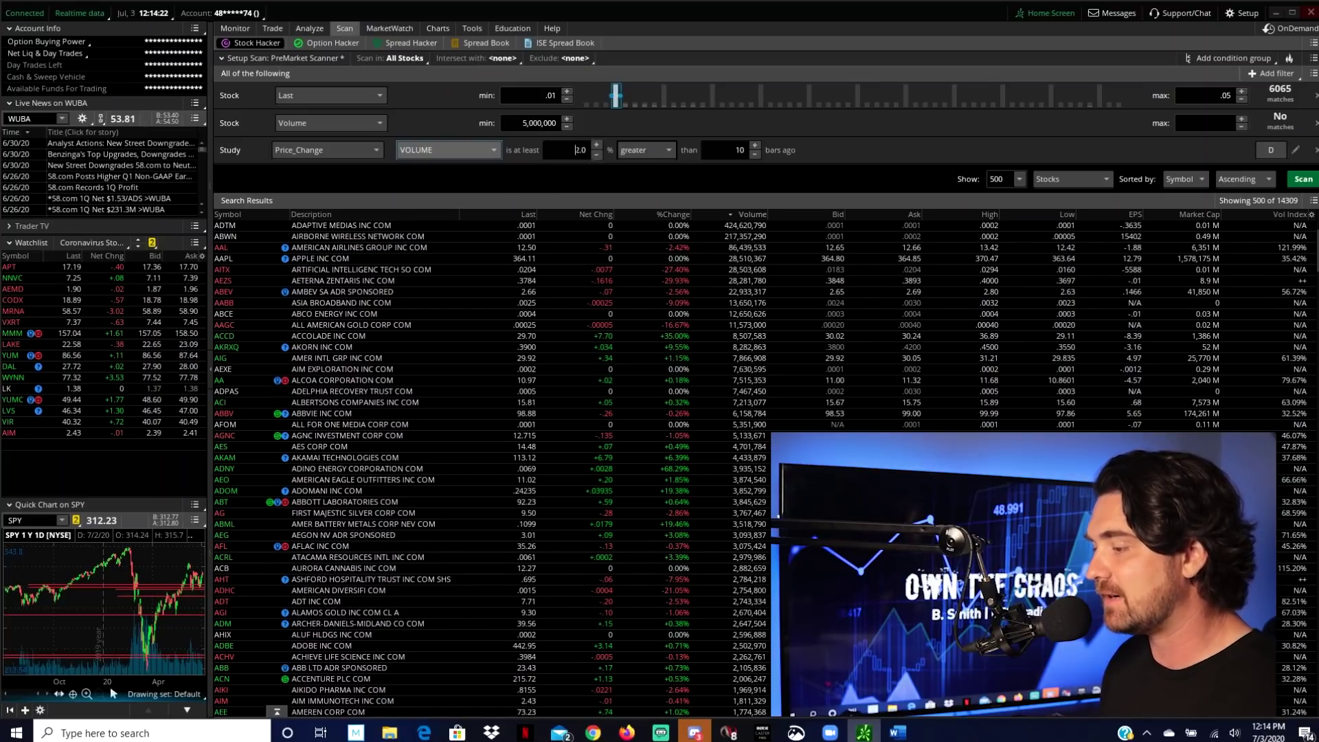
text(50)
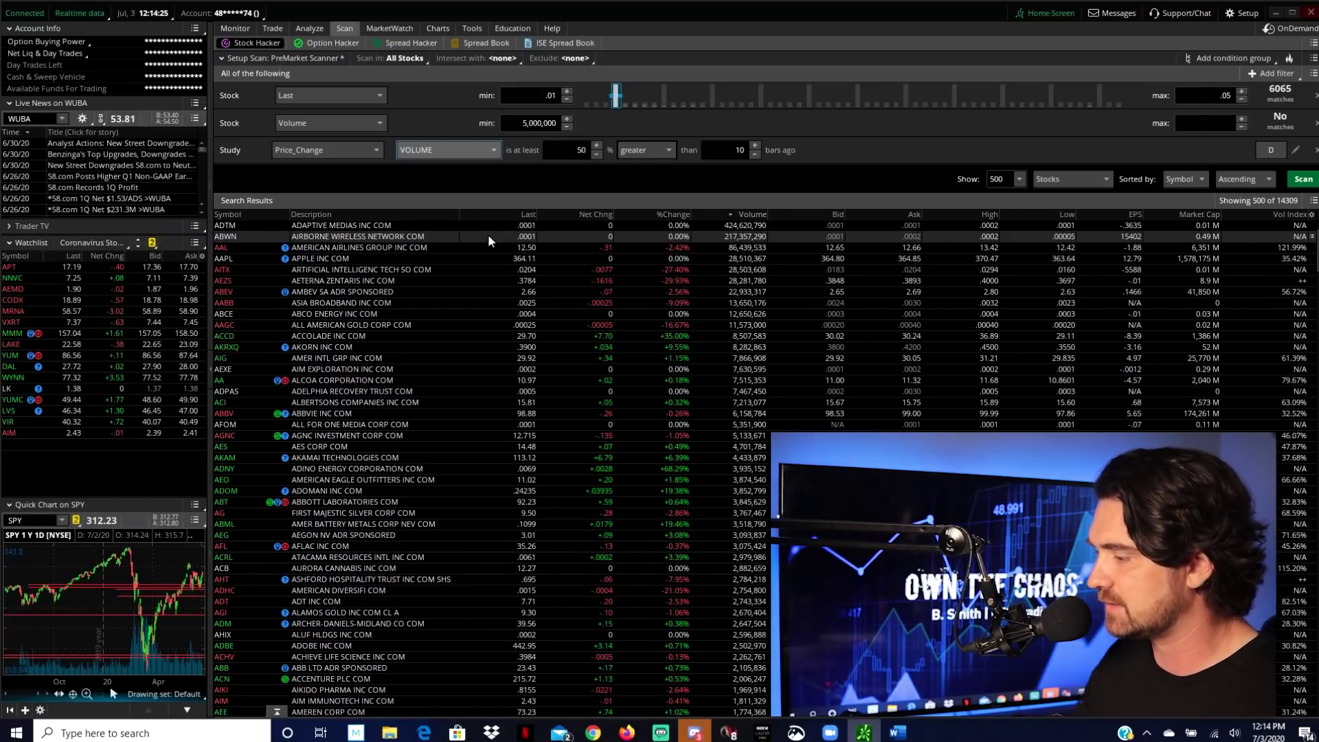
key(BackSpace)
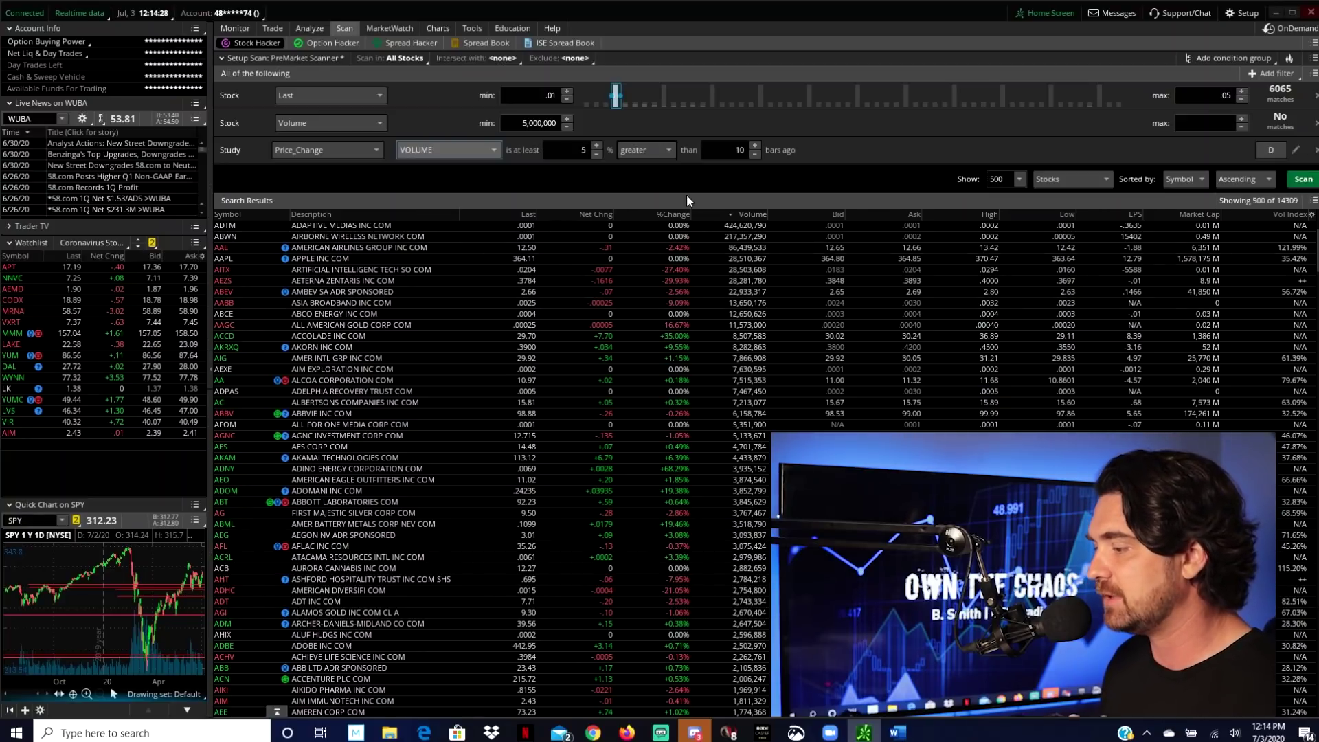
click(738, 150)
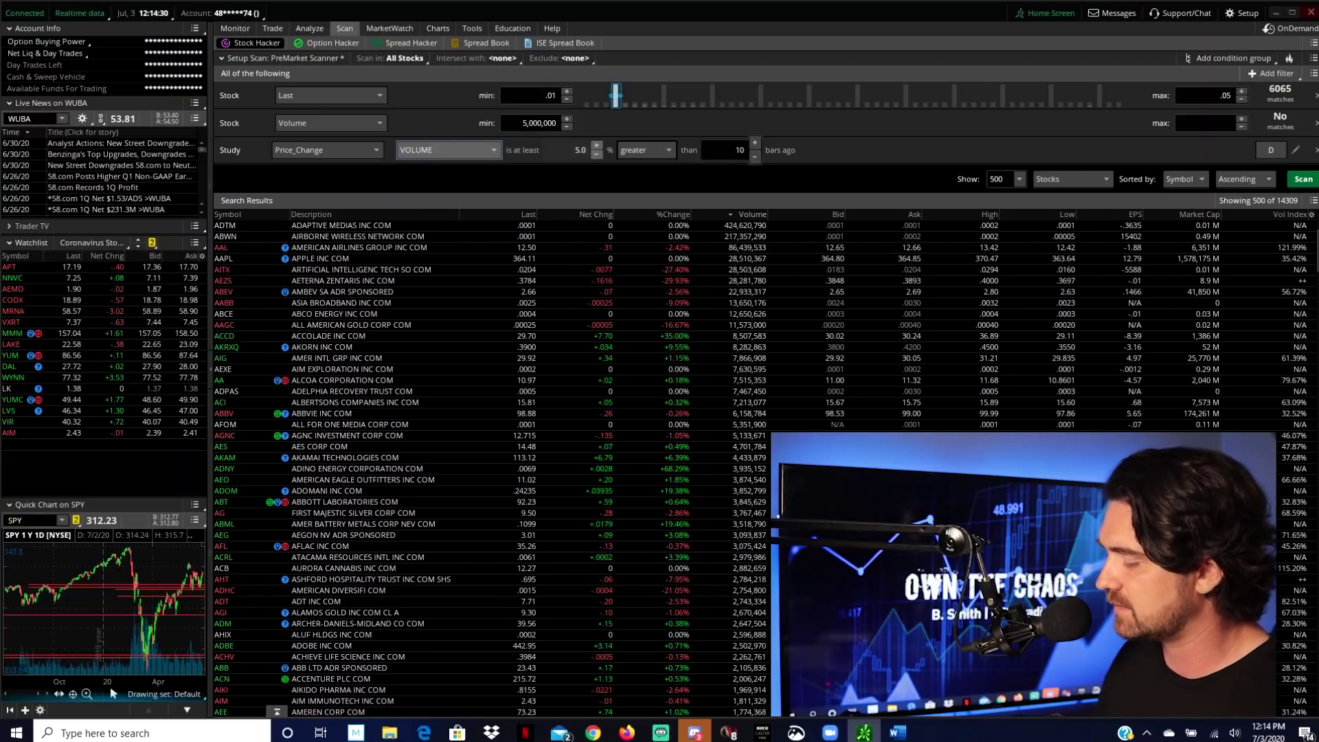
key(BackSpace)
text(5)
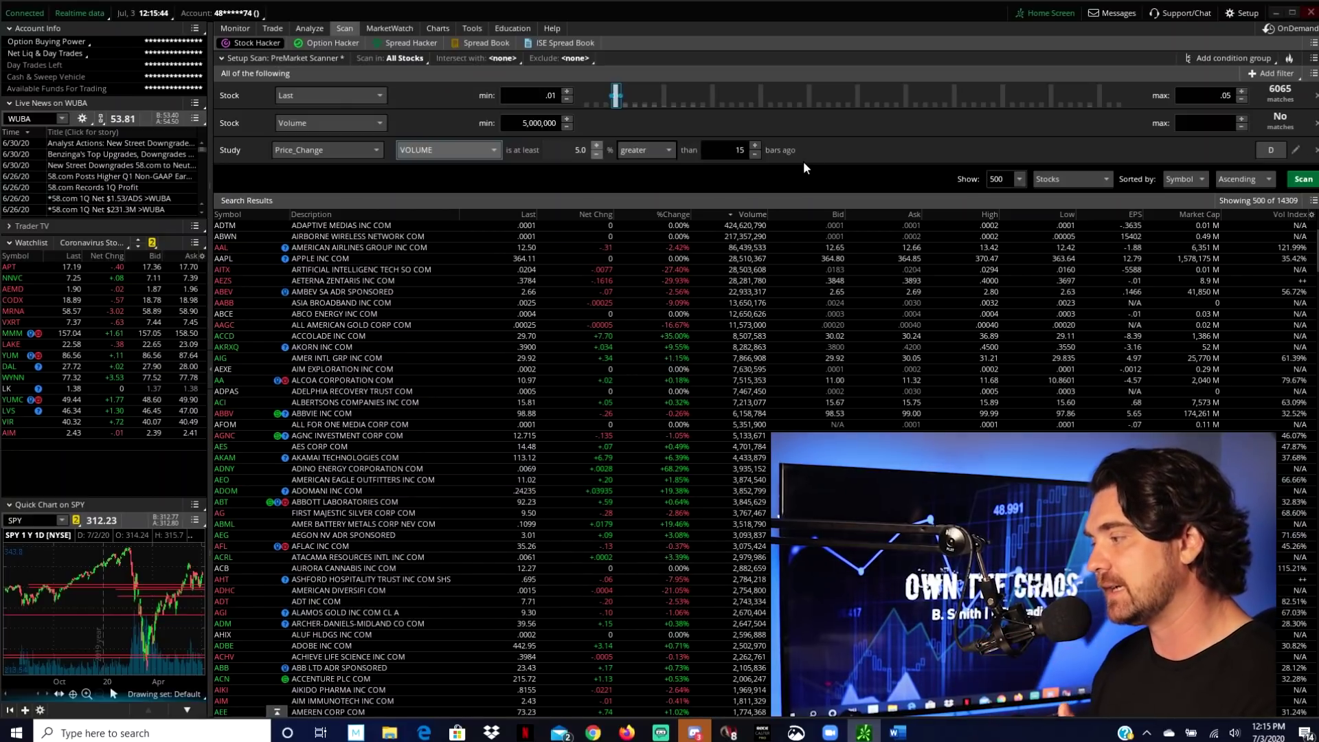
Step: Keep daily aggregation and run the scan, yielding 11 stocks such as OZSC, CLWD and ALYI
click(1275, 154)
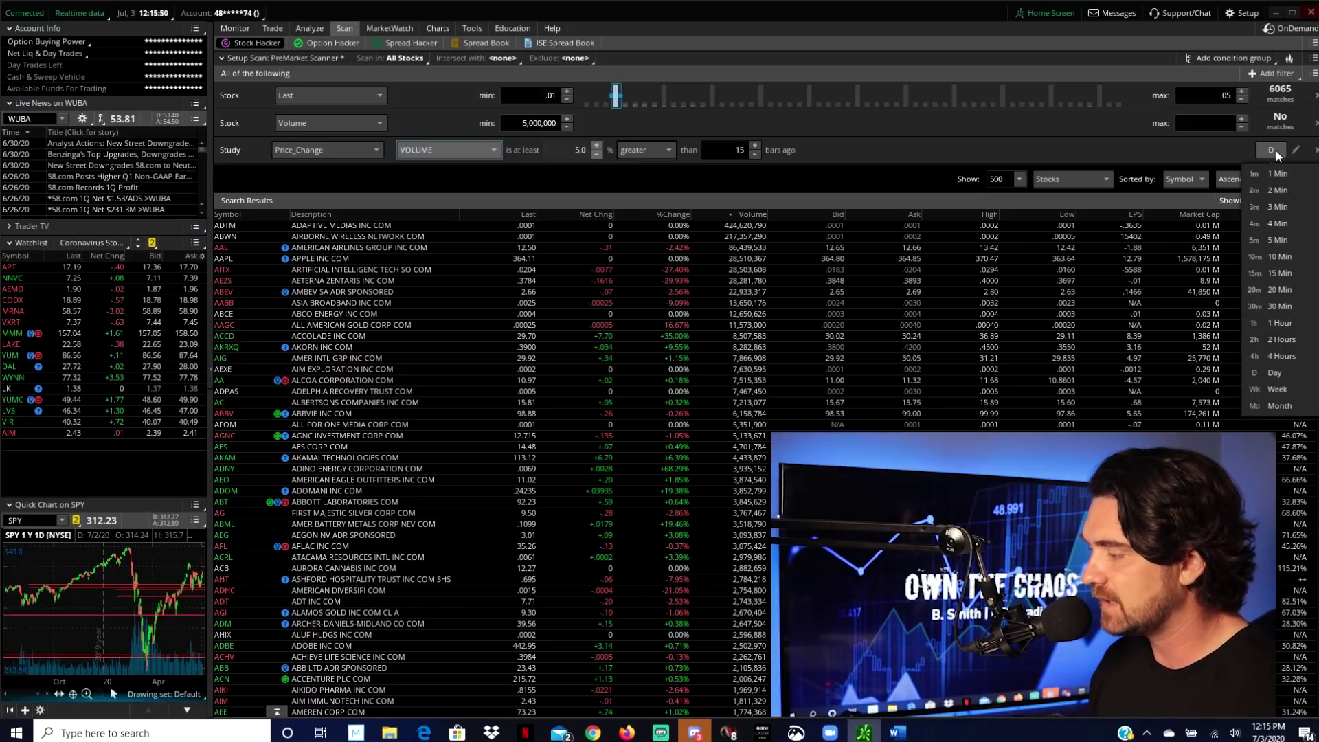
click(1193, 154)
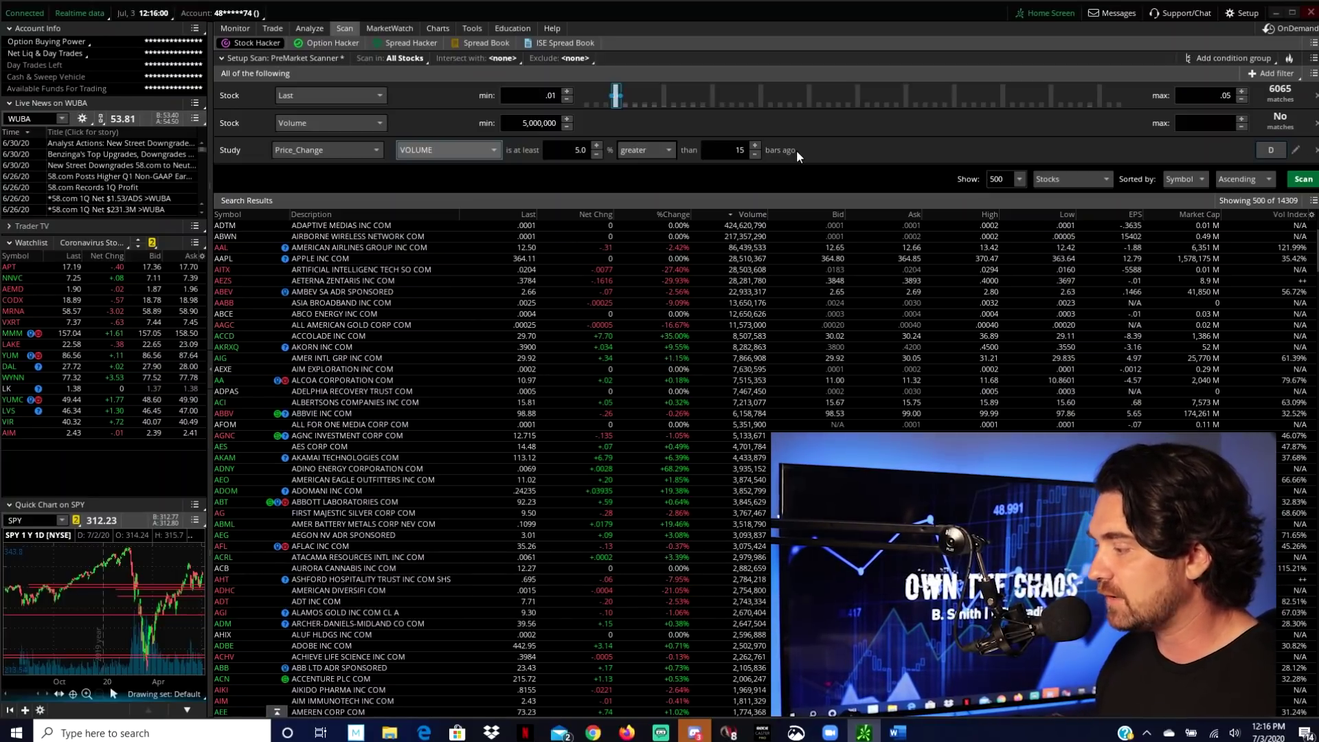
click(1295, 184)
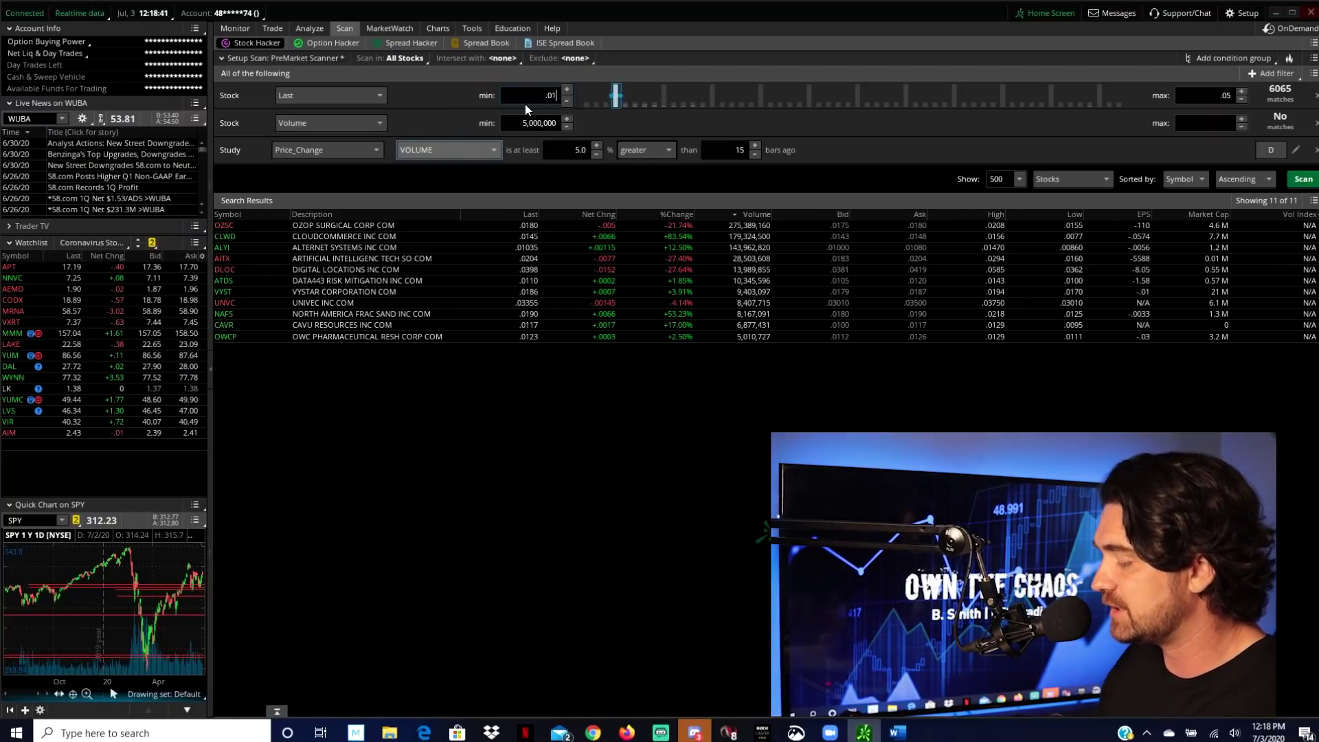
Step: Change the Last price filter range to 10.00–50.00
key(BackSpace)
key(BackSpace)
key(BackSpace)
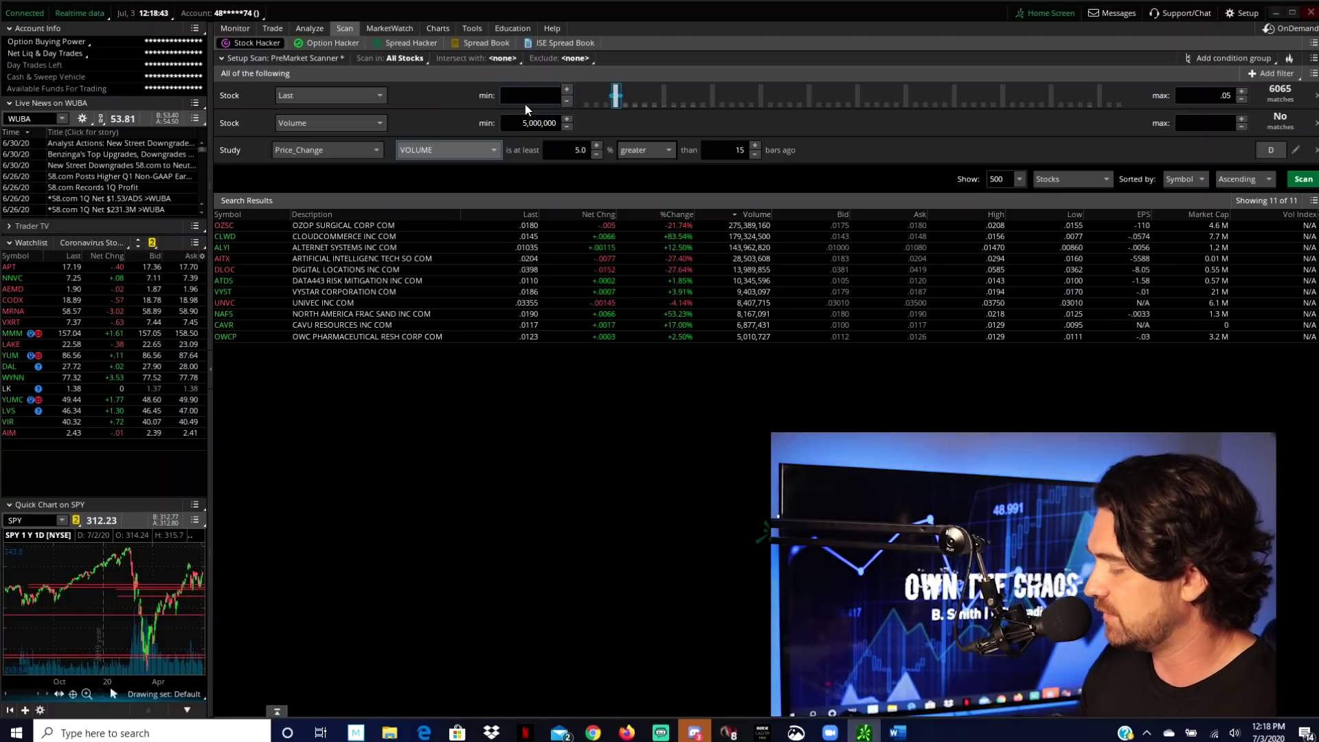
text(1)
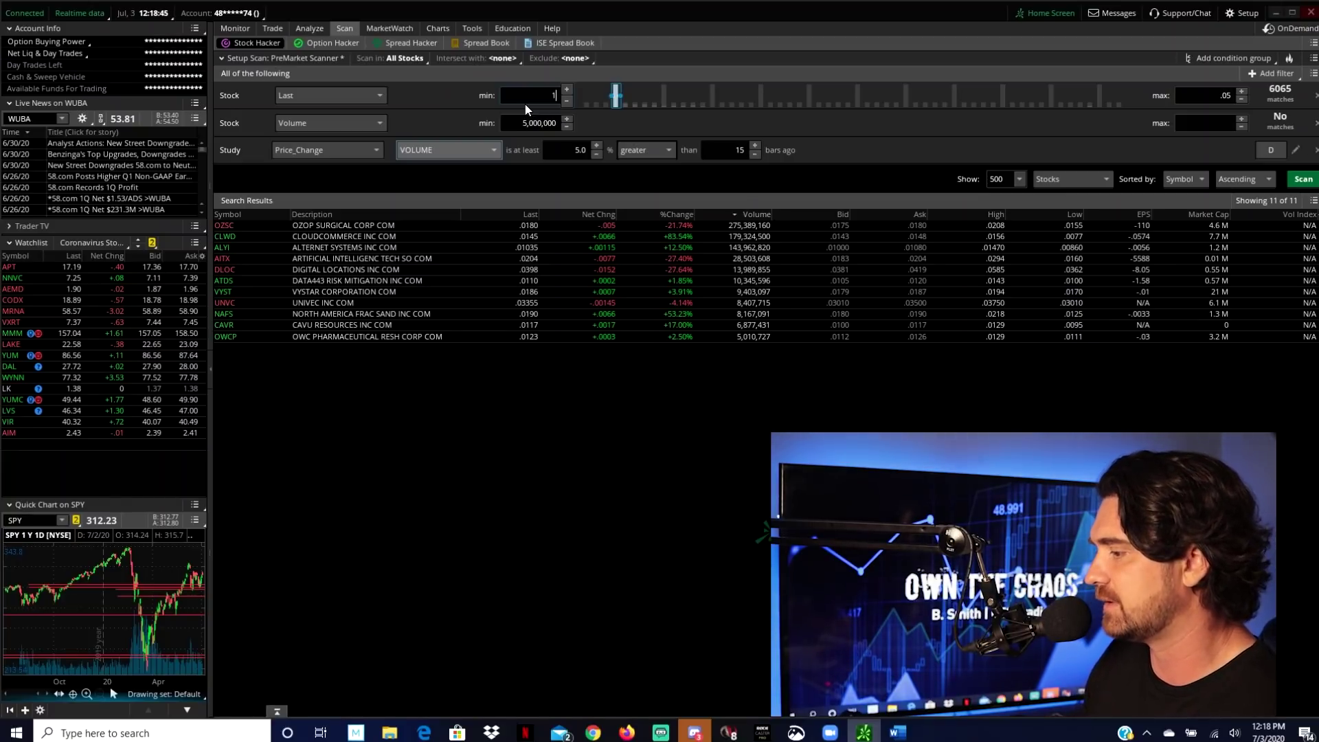
text(0)
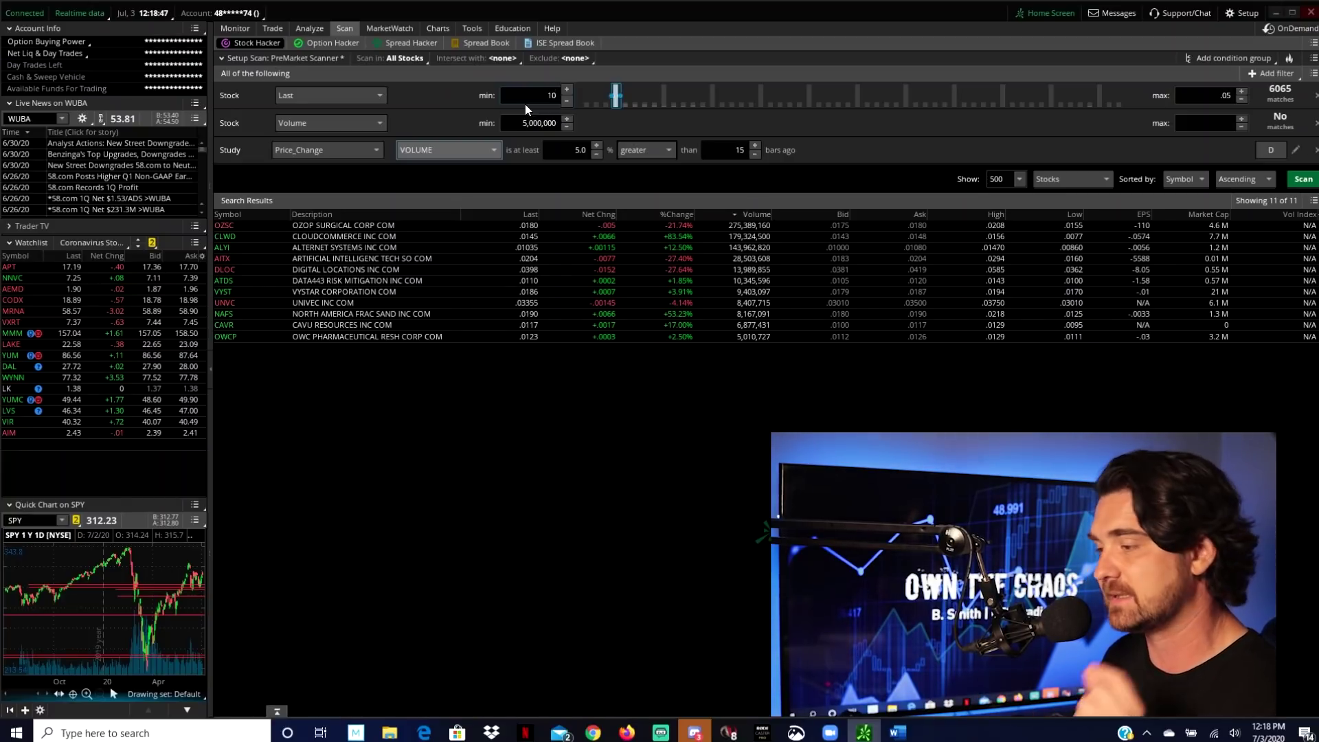
double_click(1227, 95)
text(50)
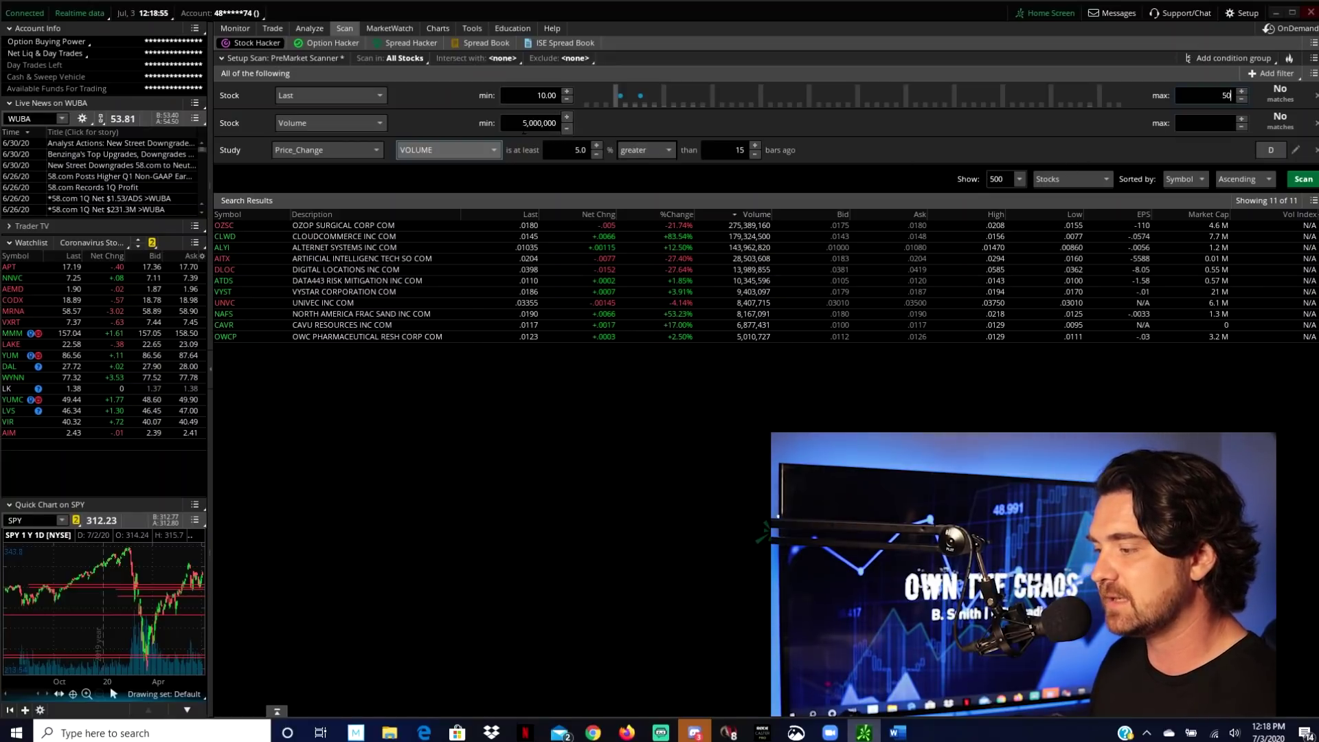
key(Tab)
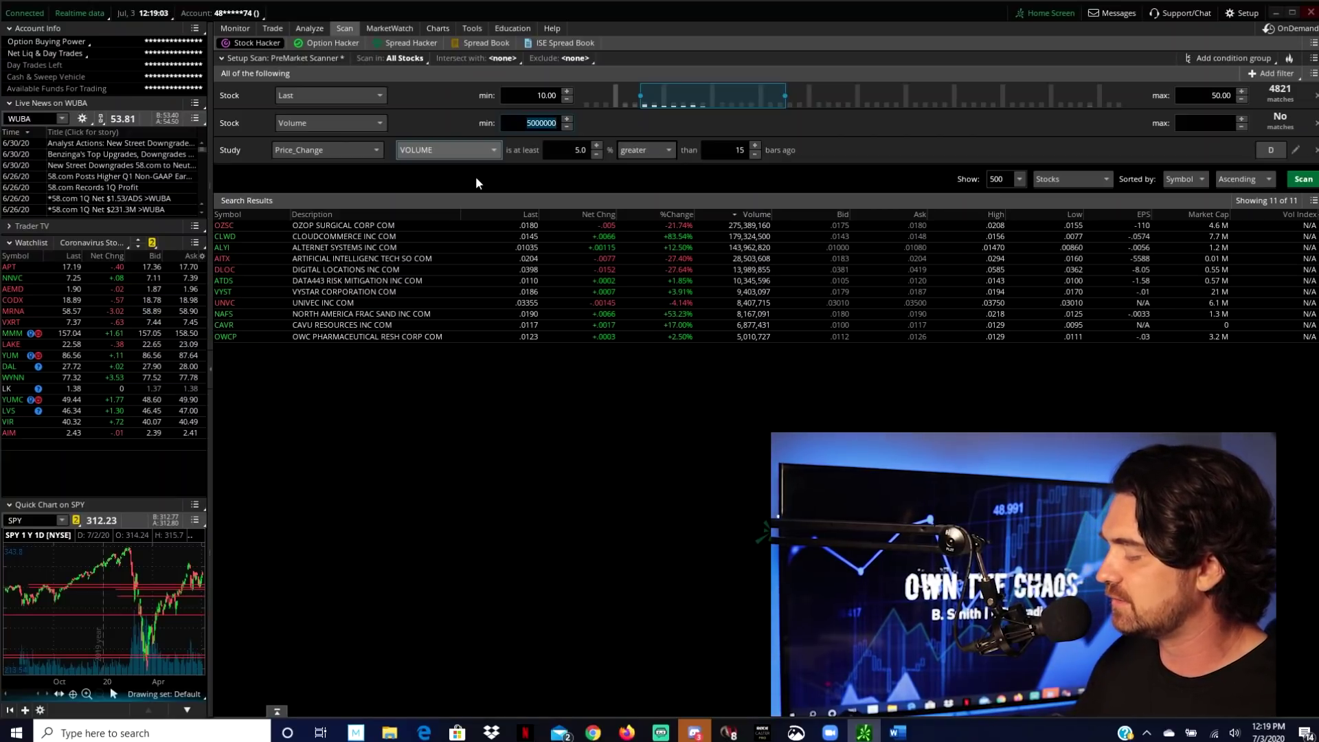
Step: Set minimum volume to 250000 and rerun the scan, listing 255 stocks including WKHS and GM
text(1)
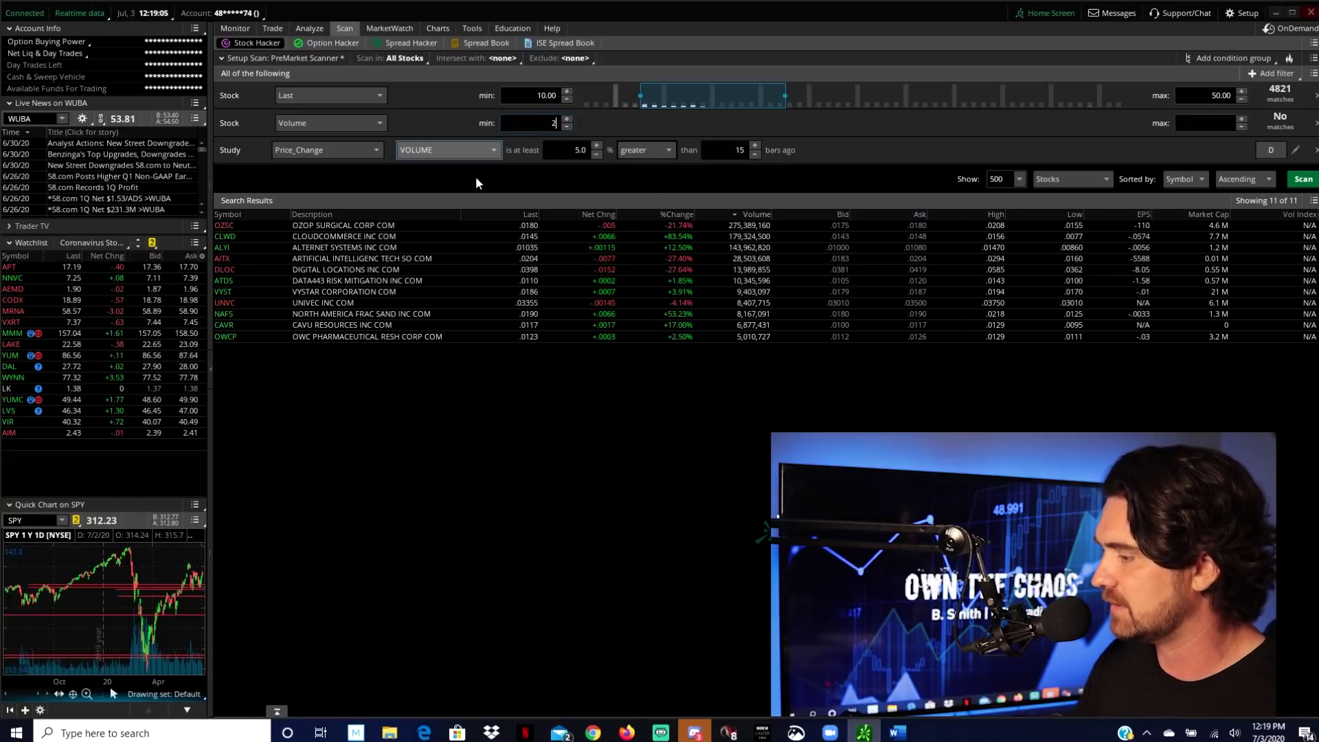
key(BackSpace)
text(250000)
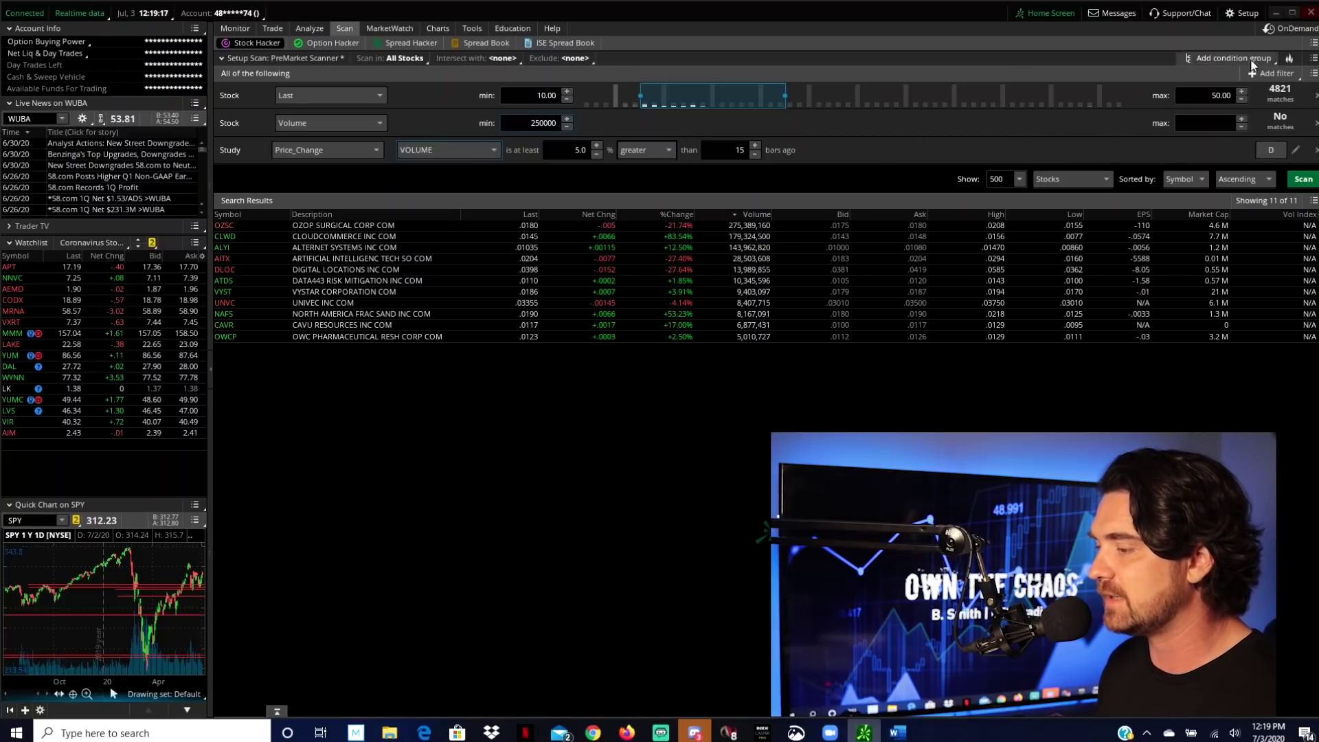
click(1309, 184)
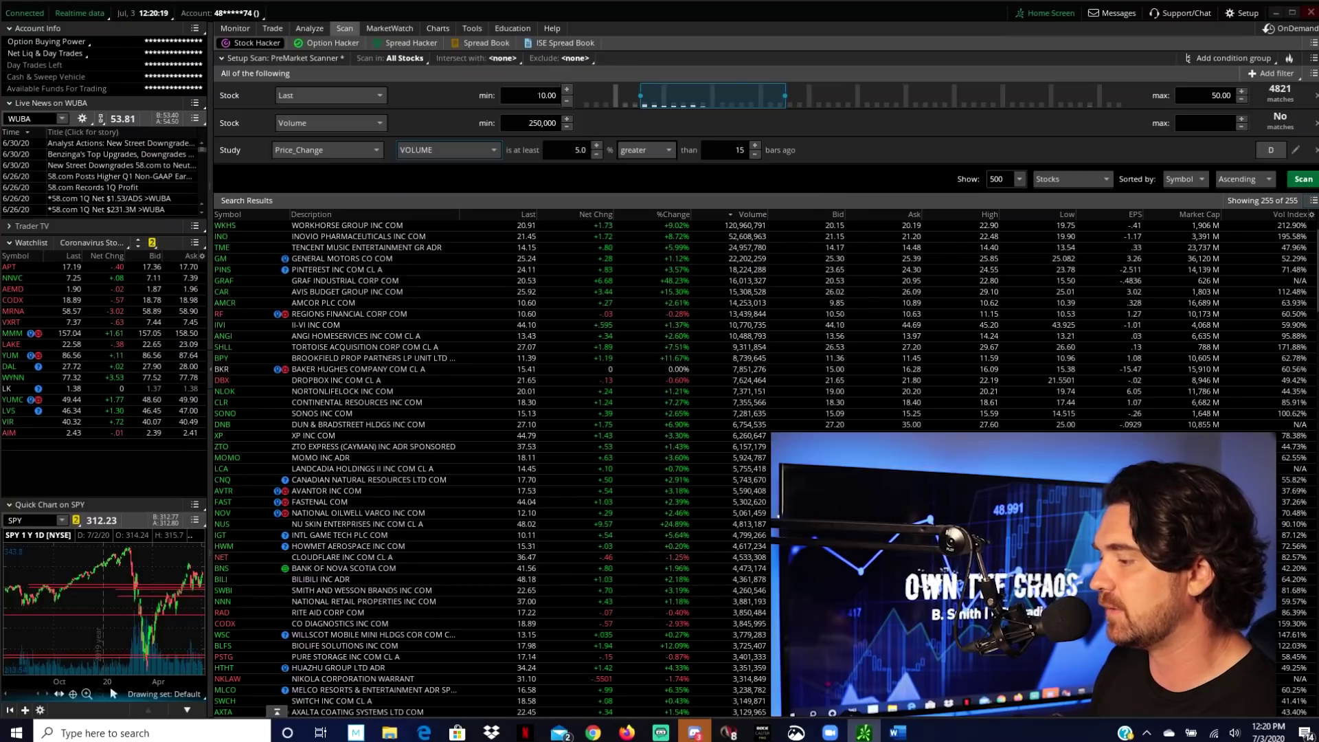
Step: Set the Last price range to 100.00–200.00 and rerun, yielding 31 stocks like DOCU and ROKU
text(100)
key(Tab)
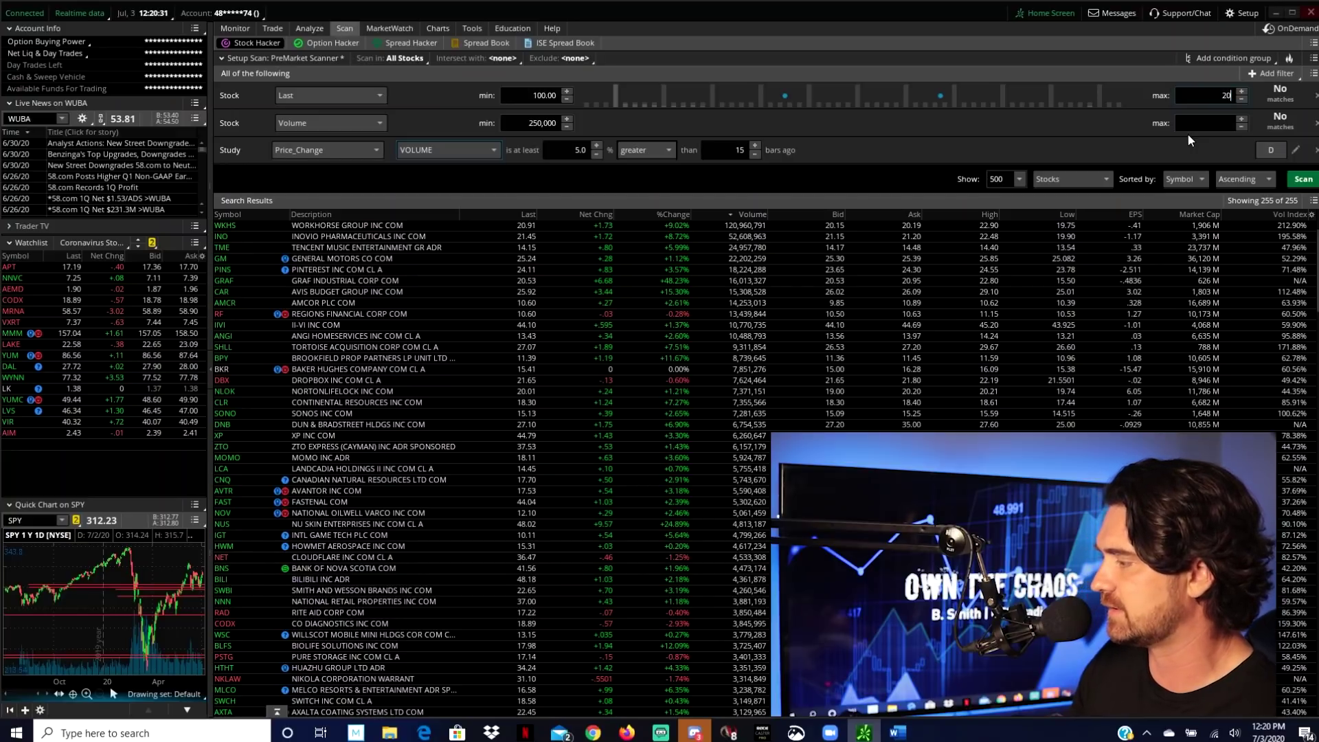
key(Return)
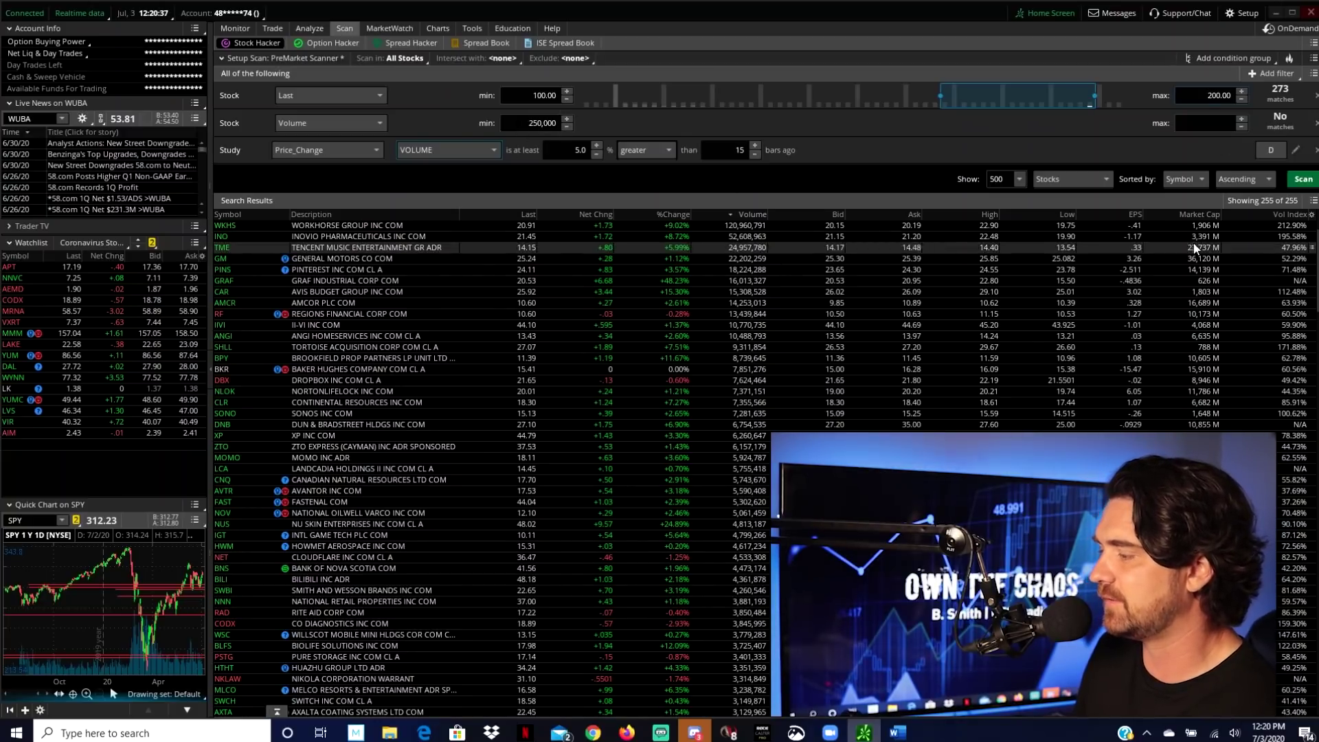
click(1304, 179)
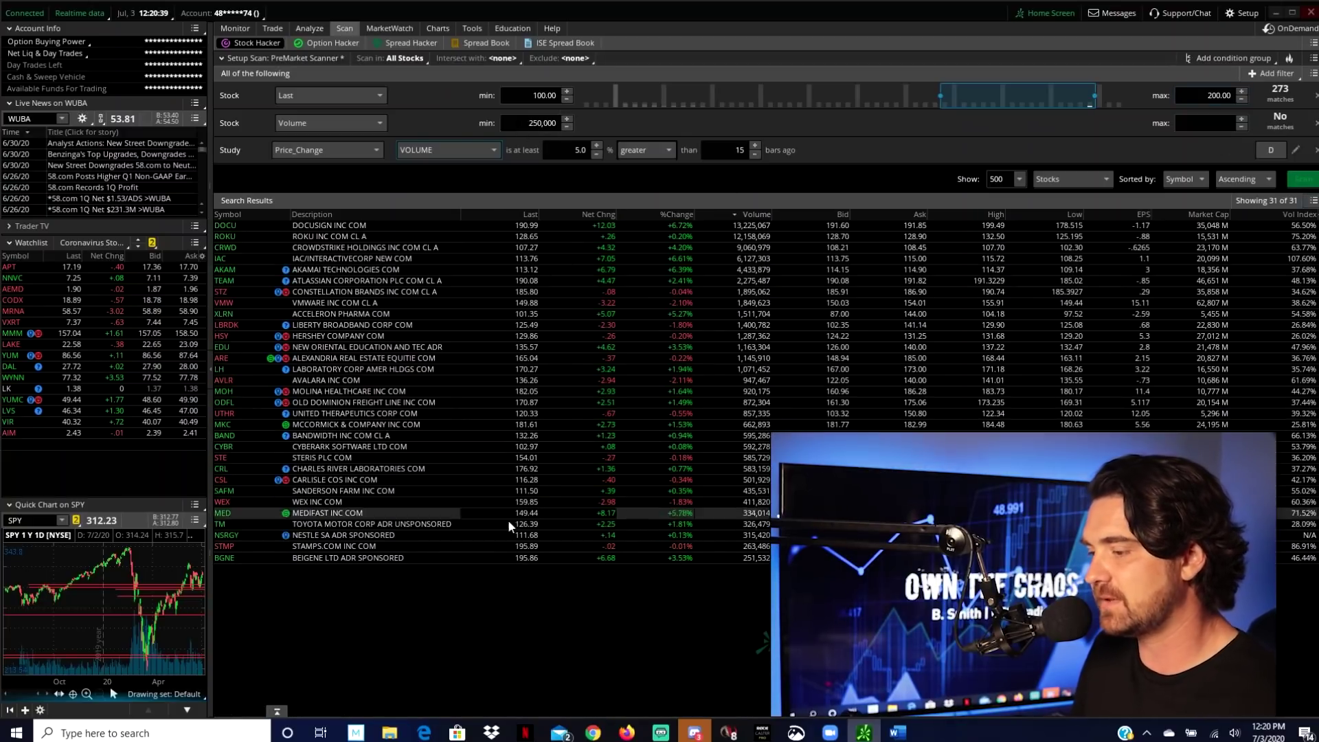